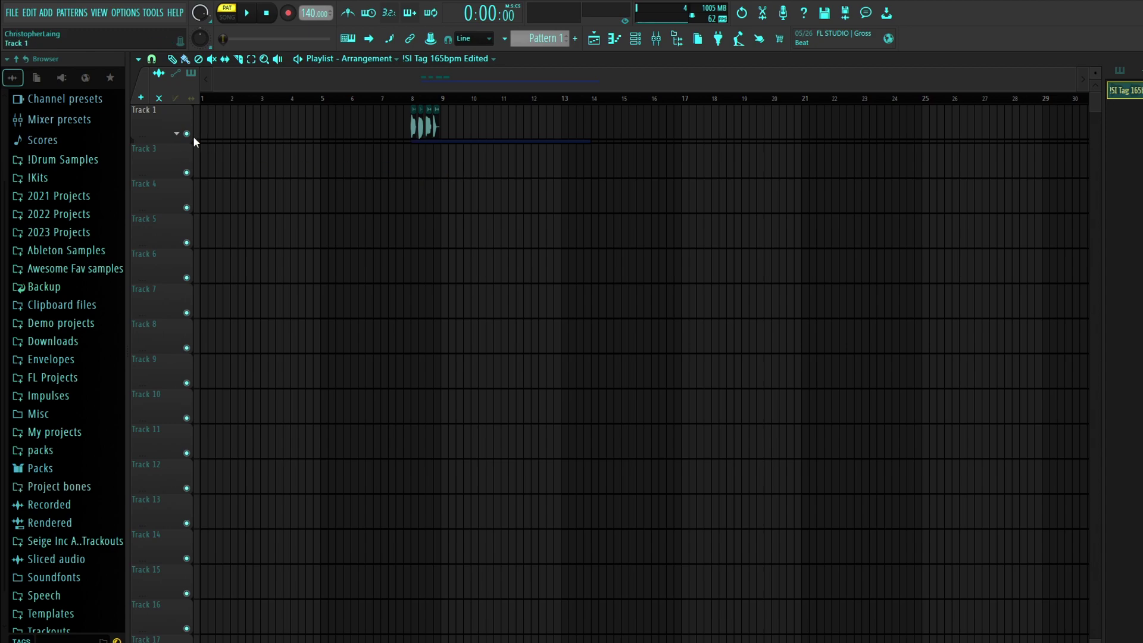
Step: Expand and collapse Track 1's Delay 2 automation group, zoom the playlist out, and open the Channel rack
{"action": "left_click", "coordinate": [178, 135]}
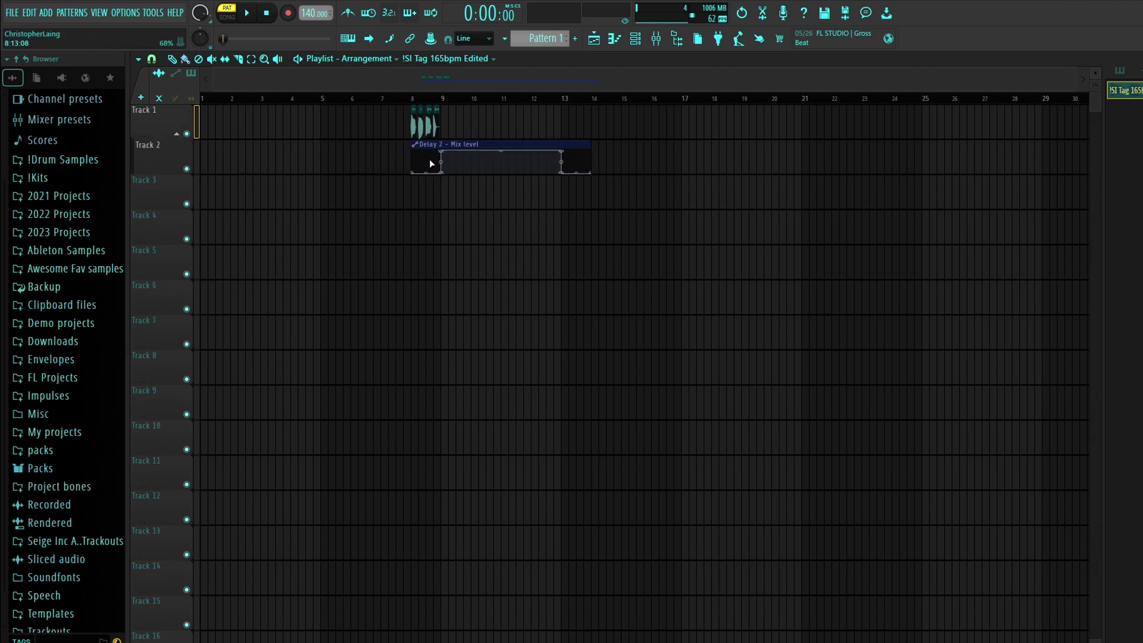
{"action": "left_click", "coordinate": [177, 134]}
{"action": "scroll", "coordinate": [416, 143], "scroll_direction": "up", "scroll_amount": 5}
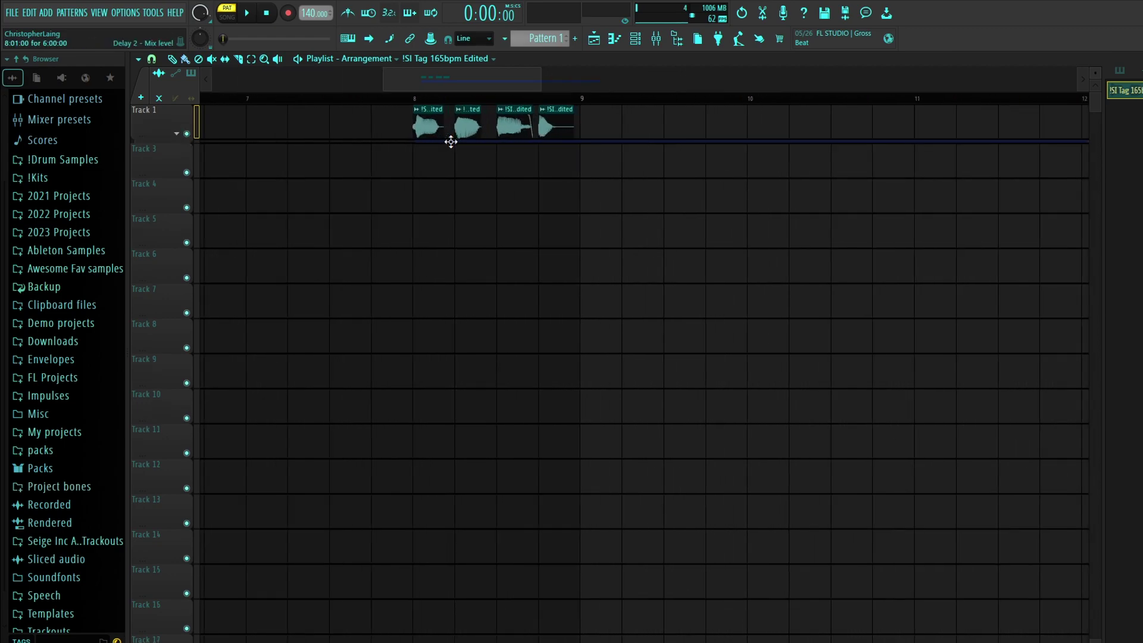
{"action": "scroll", "coordinate": [451, 142], "scroll_direction": "down", "scroll_amount": 3}
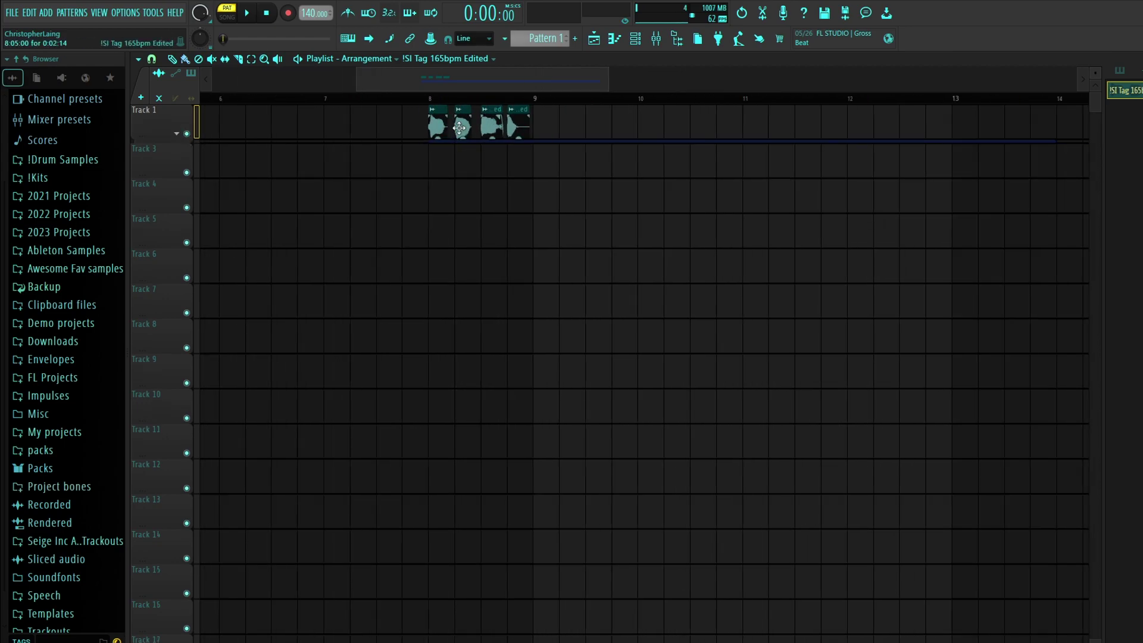
{"action": "scroll", "coordinate": [459, 127], "scroll_direction": "down", "scroll_amount": 2}
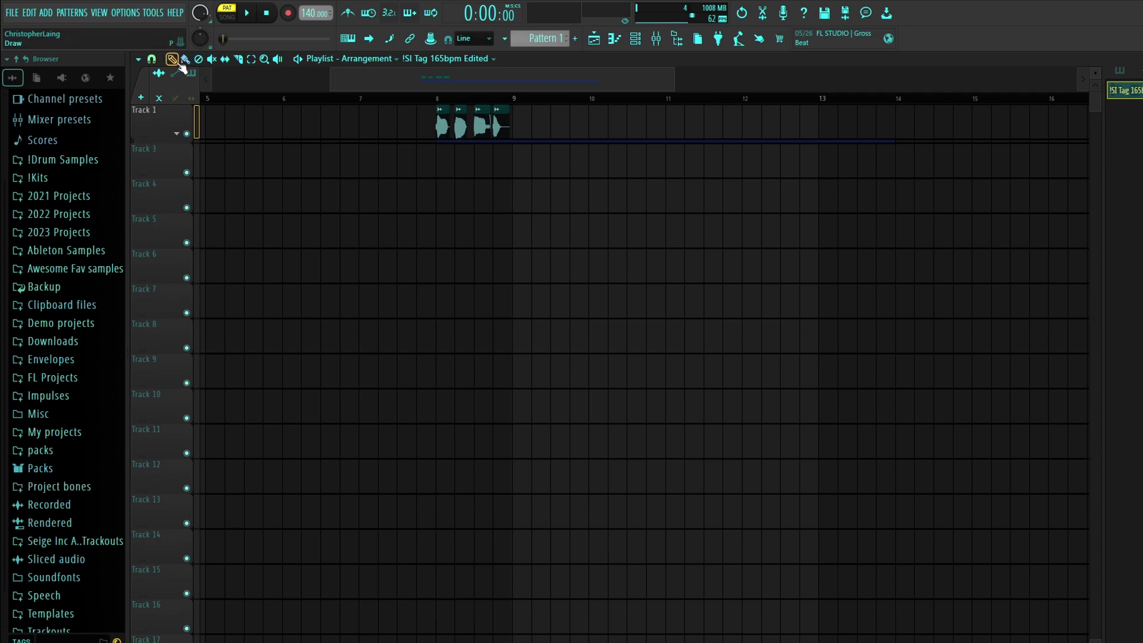
{"action": "scroll", "coordinate": [544, 151], "scroll_direction": "down", "scroll_amount": 2}
{"action": "scroll", "coordinate": [629, 182], "scroll_direction": "down", "scroll_amount": 2}
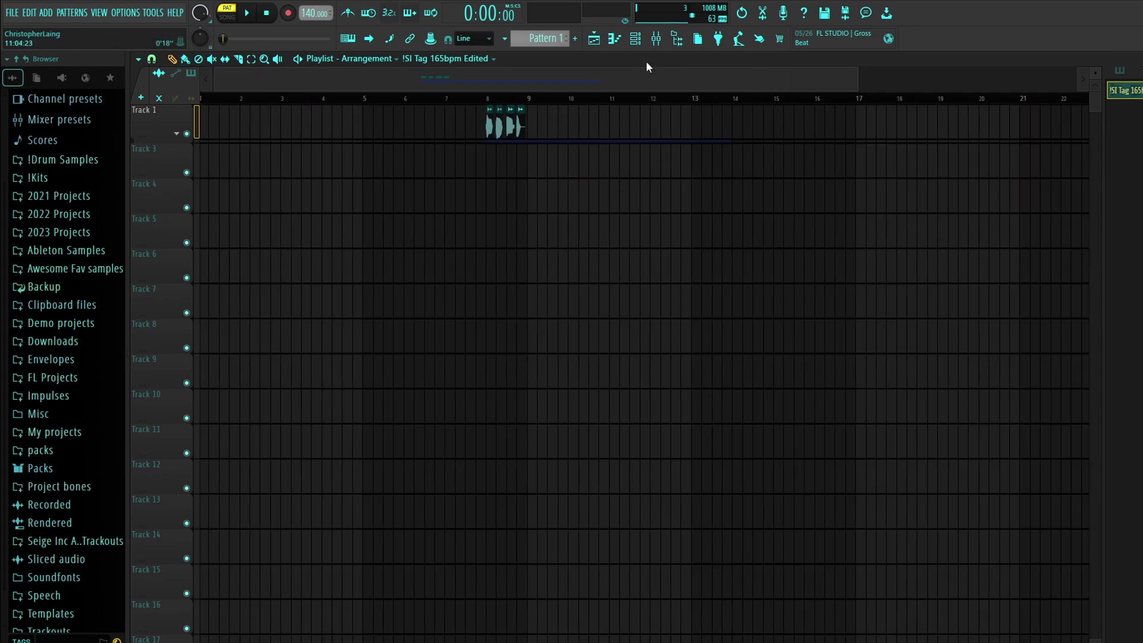
{"action": "left_click", "coordinate": [635, 38]}
{"action": "left_click", "coordinate": [294, 223]}
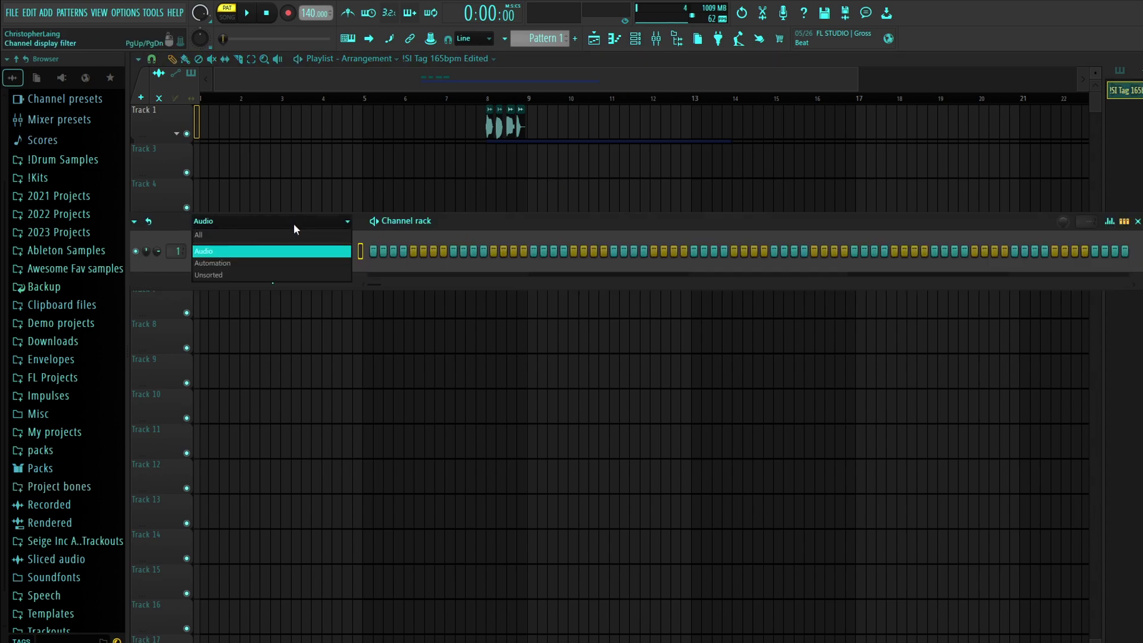
Step: Filter the Channel rack to the Unsorted group, move it right, and open the Mixer
{"action": "left_click", "coordinate": [248, 275]}
{"action": "left_click_drag", "start_coordinate": [450, 219], "coordinate": [491, 220]}
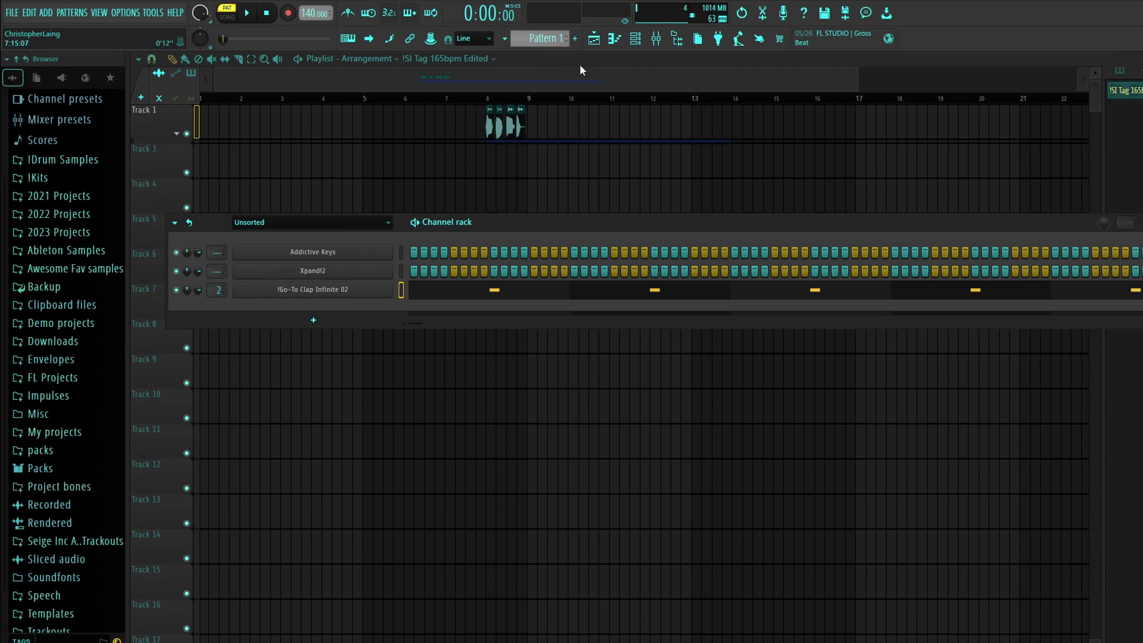
{"action": "key", "text": "F9"}
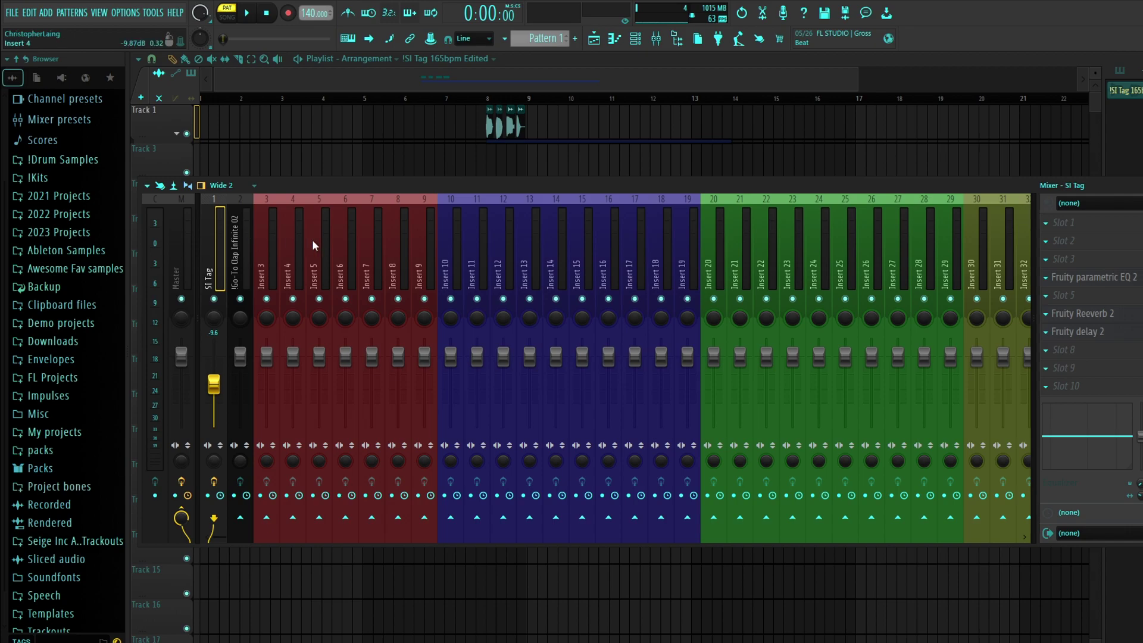
Step: Scroll the mixer inserts, select Insert 19, close the Mixer, and open the vocal tag clip's settings
{"action": "scroll", "coordinate": [593, 228], "scroll_direction": "down", "scroll_amount": 1}
{"action": "scroll", "coordinate": [593, 229], "scroll_direction": "down", "scroll_amount": 20}
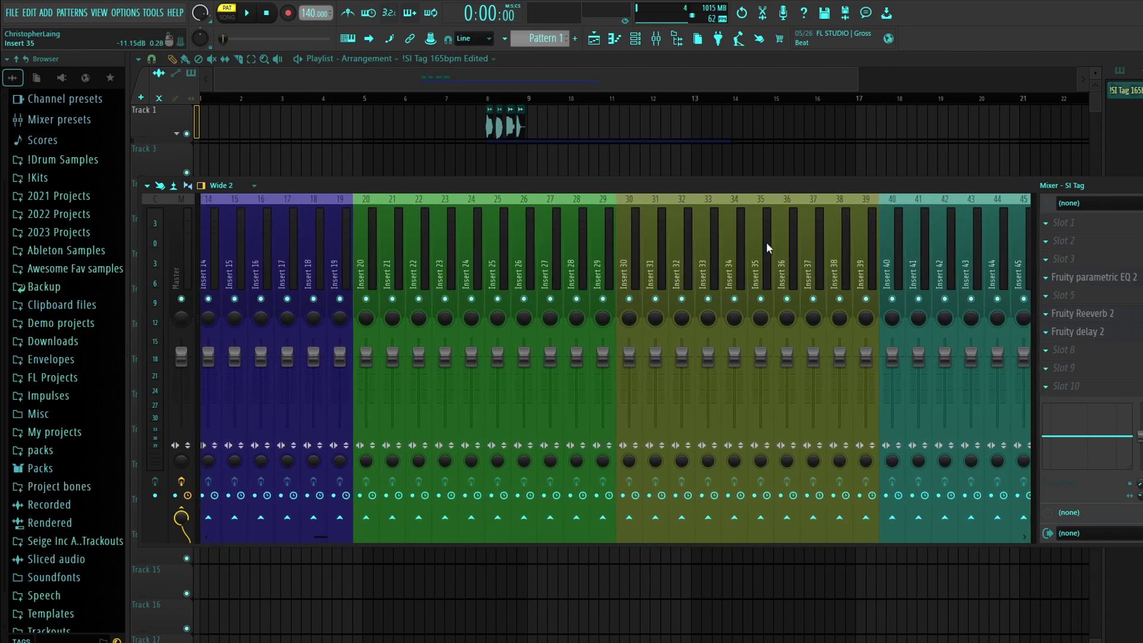
{"action": "scroll", "coordinate": [732, 245], "scroll_direction": "down", "scroll_amount": 6}
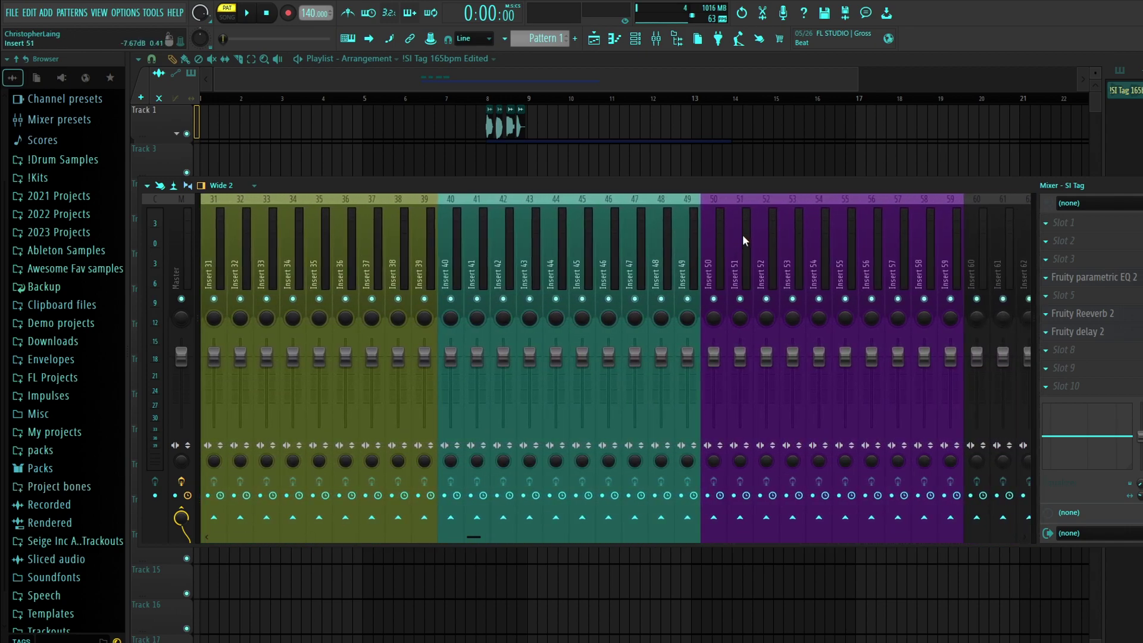
{"action": "scroll", "coordinate": [759, 275], "scroll_direction": "up", "scroll_amount": 20}
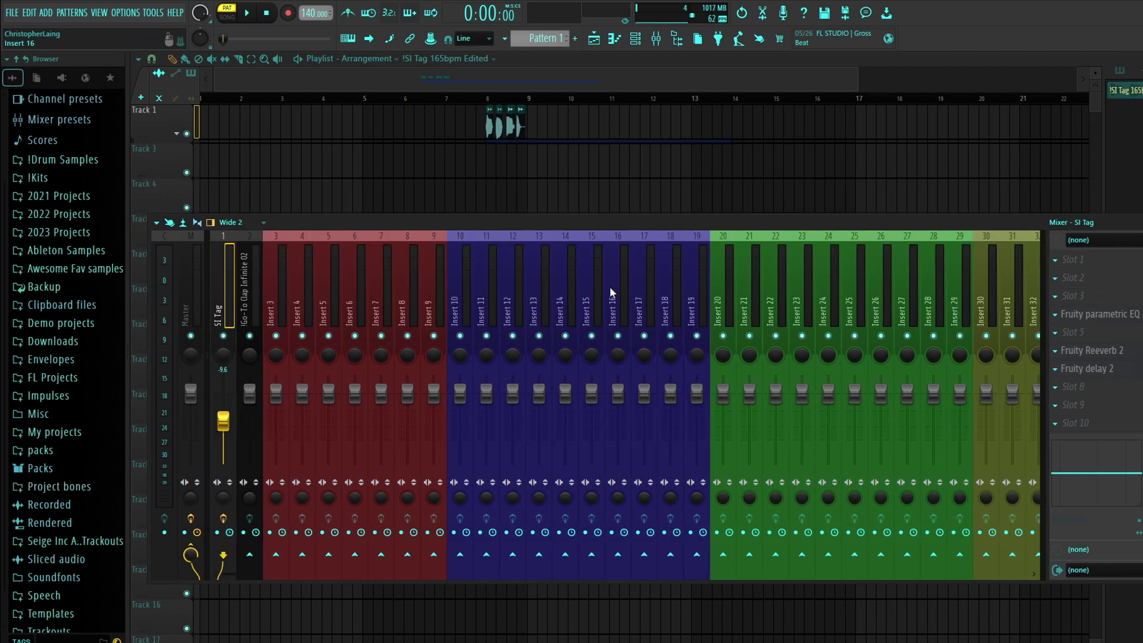
{"action": "left_click", "coordinate": [697, 292]}
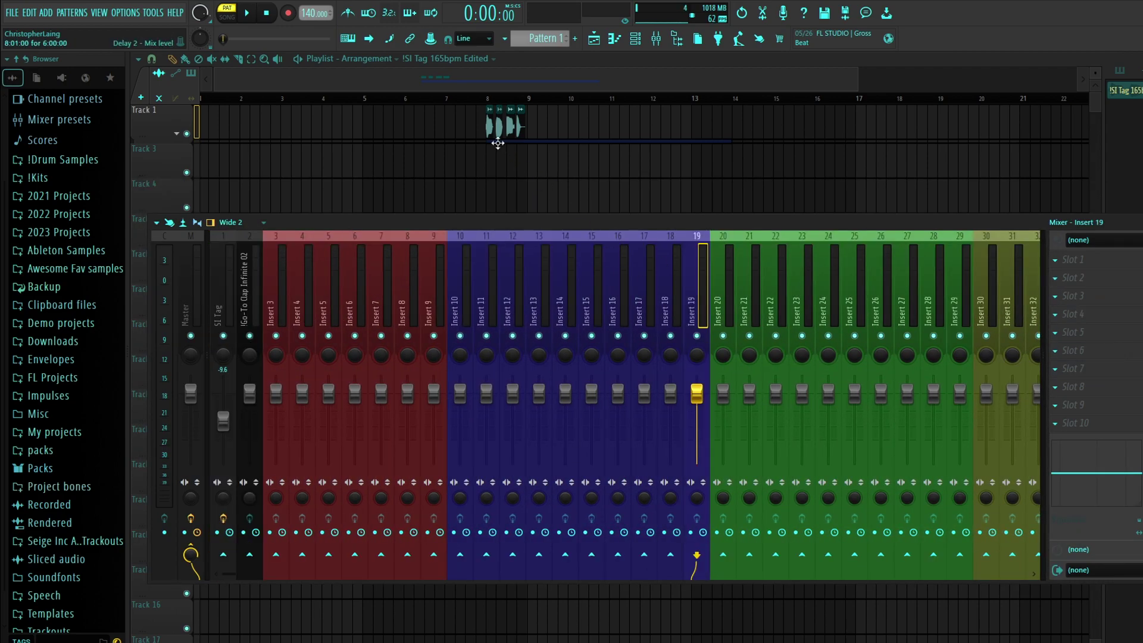
{"action": "key", "text": "F9"}
{"action": "double_click", "coordinate": [486, 127]}
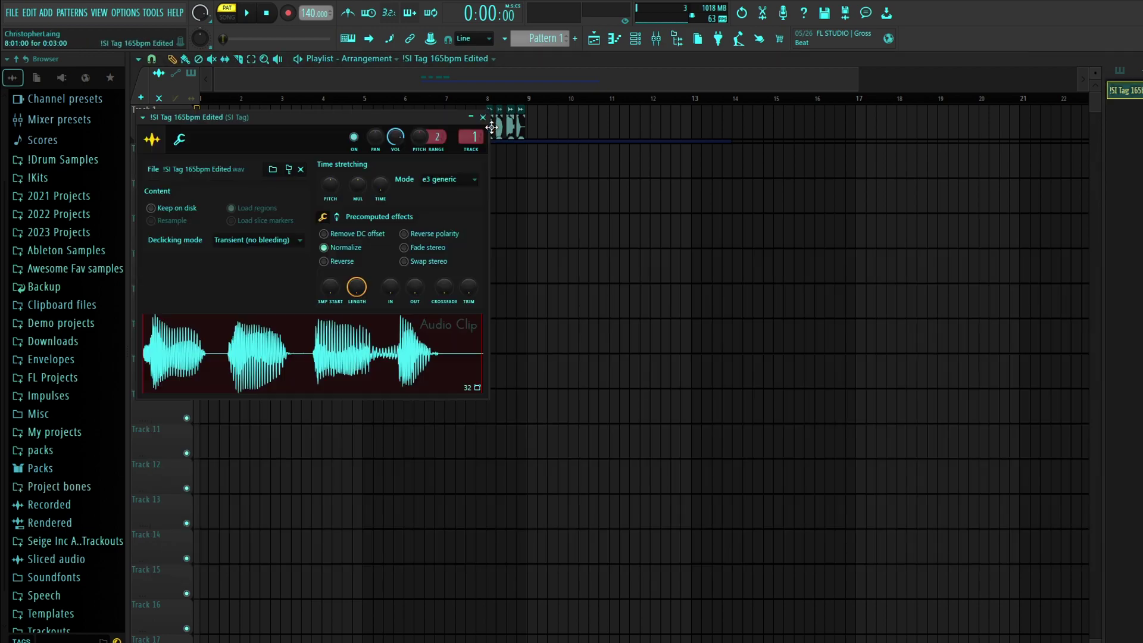
Step: Route the vocal tag clip to free mixer track 3, and try Insert 14's audio input as Input 2, then none
{"action": "left_click", "coordinate": [470, 151]}
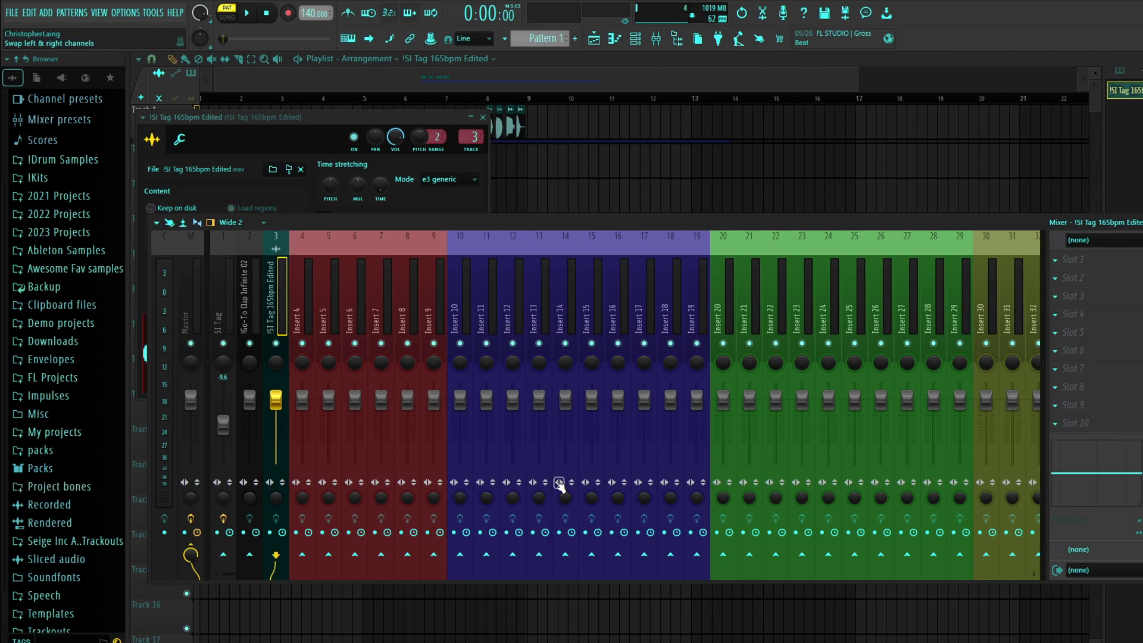
{"action": "left_click", "coordinate": [559, 532]}
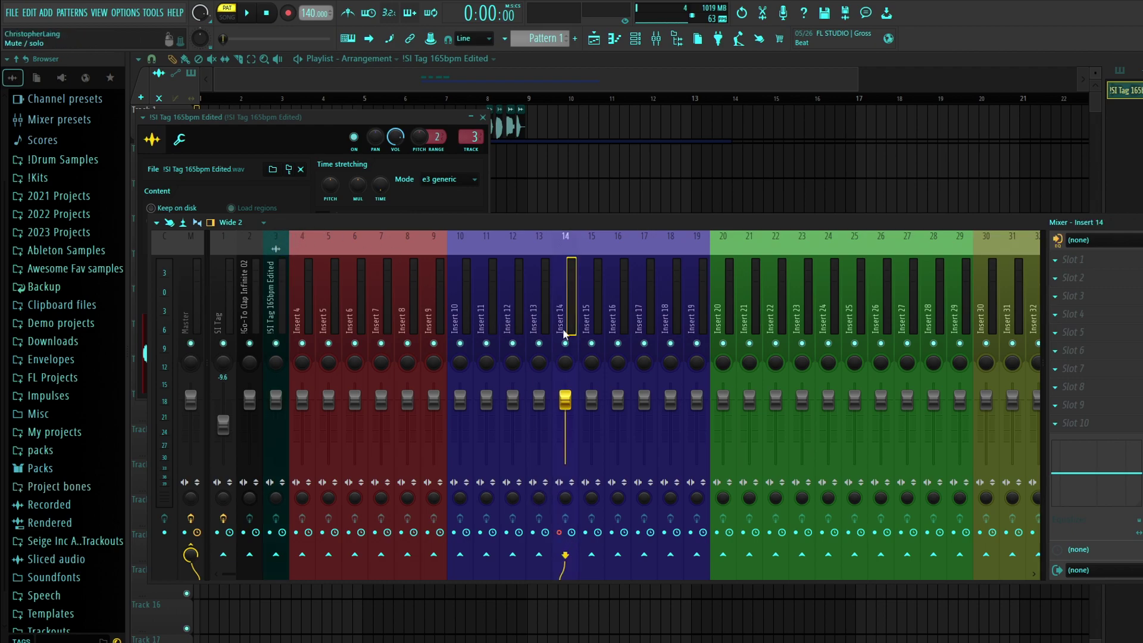
{"action": "left_click", "coordinate": [1094, 241]}
{"action": "left_click", "coordinate": [1085, 396]}
{"action": "left_click", "coordinate": [1093, 240]}
{"action": "left_click", "coordinate": [1080, 599]}
{"action": "right_click", "coordinate": [563, 269]}
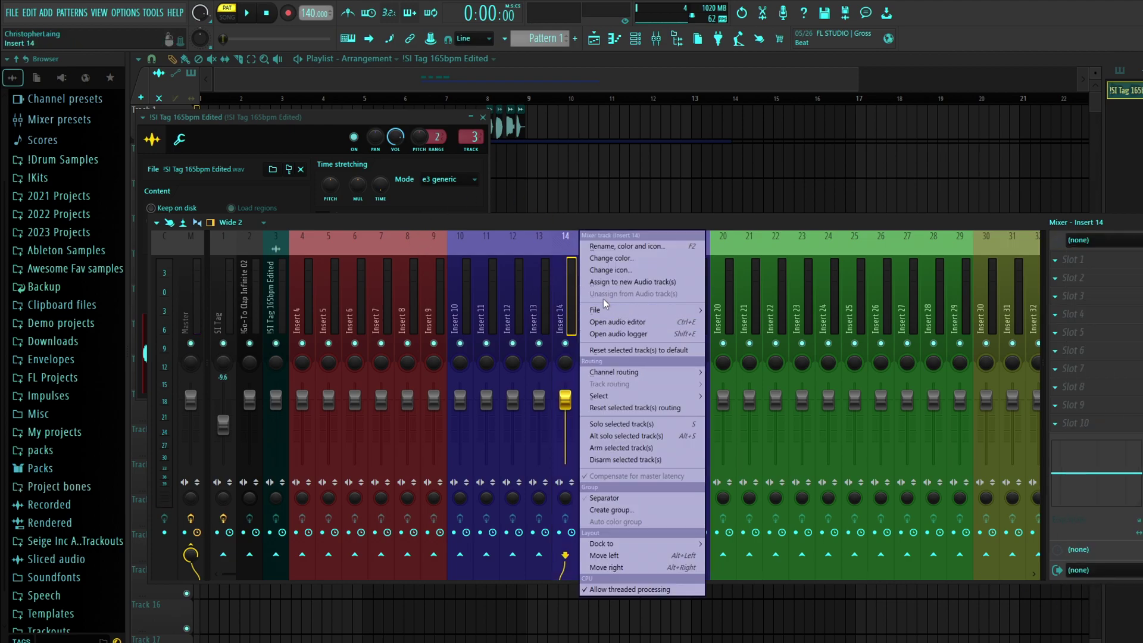
Step: Load the saved vocal chain state onto Insert 14, then inspect the clap, SI Tag and Master strips
{"action": "mouse_move", "coordinate": [605, 310]}
{"action": "left_click", "coordinate": [741, 181]}
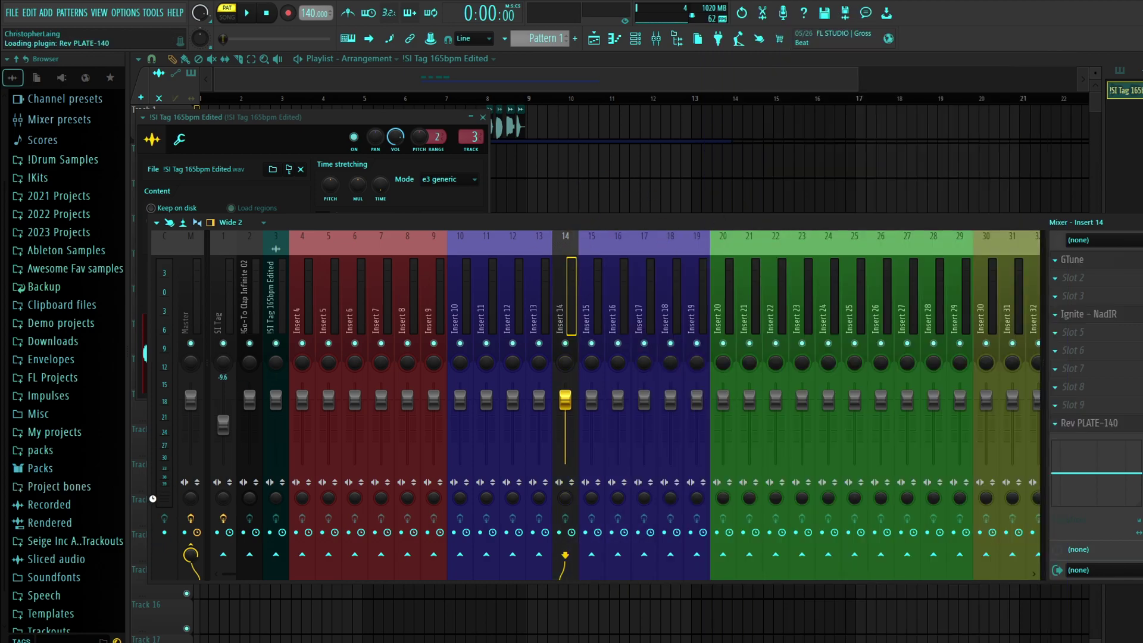
{"action": "left_click", "coordinate": [248, 253]}
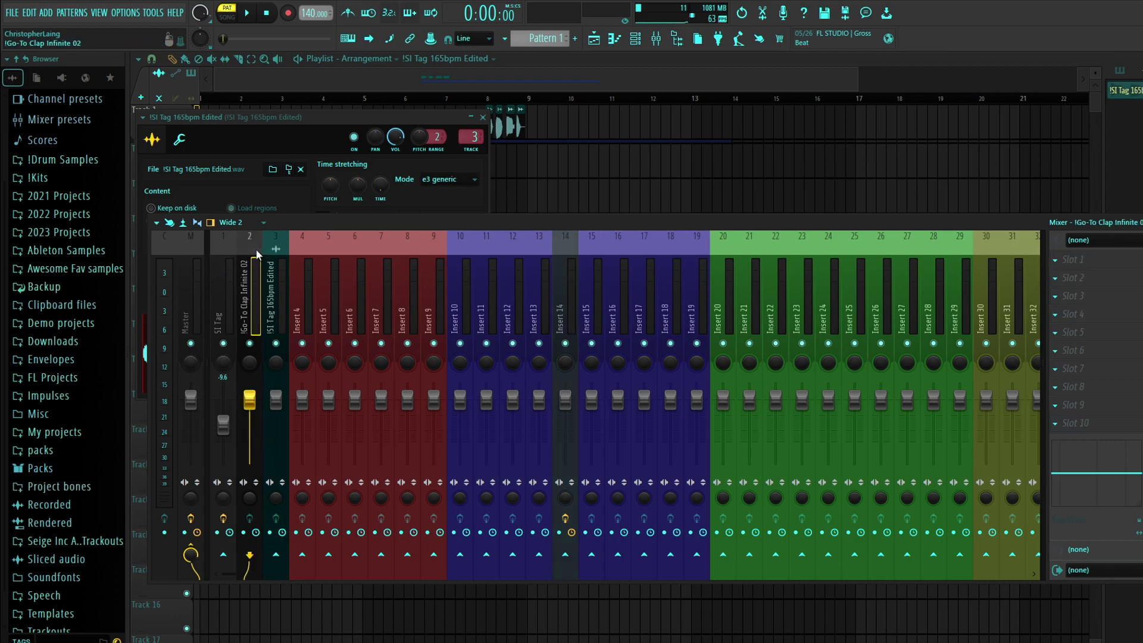
{"action": "left_click", "coordinate": [226, 274]}
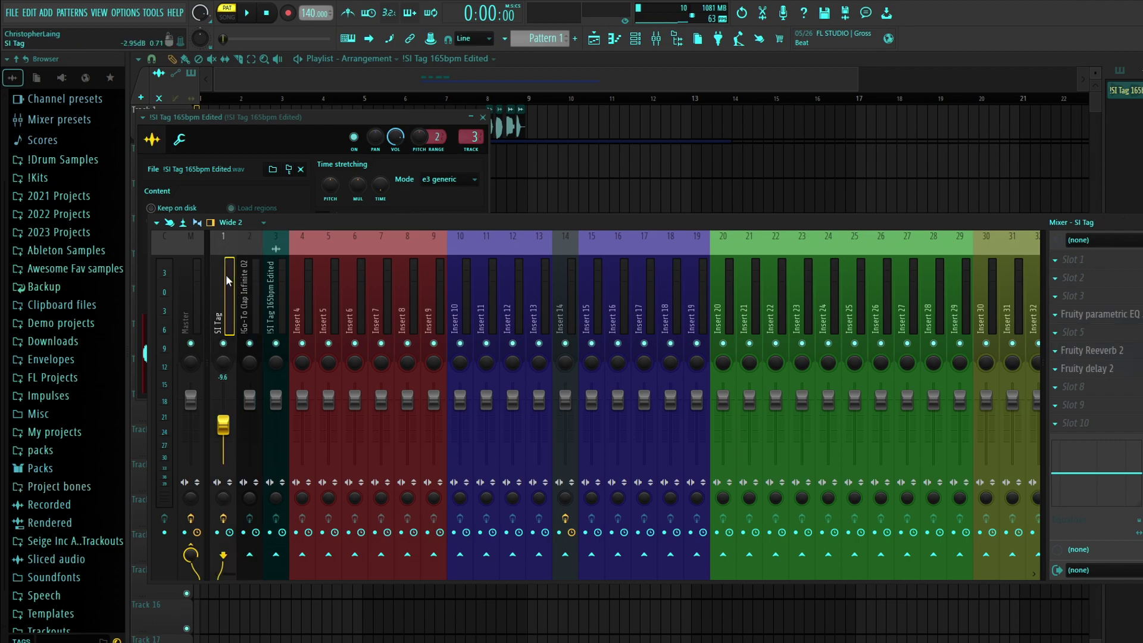
{"action": "left_click", "coordinate": [191, 286]}
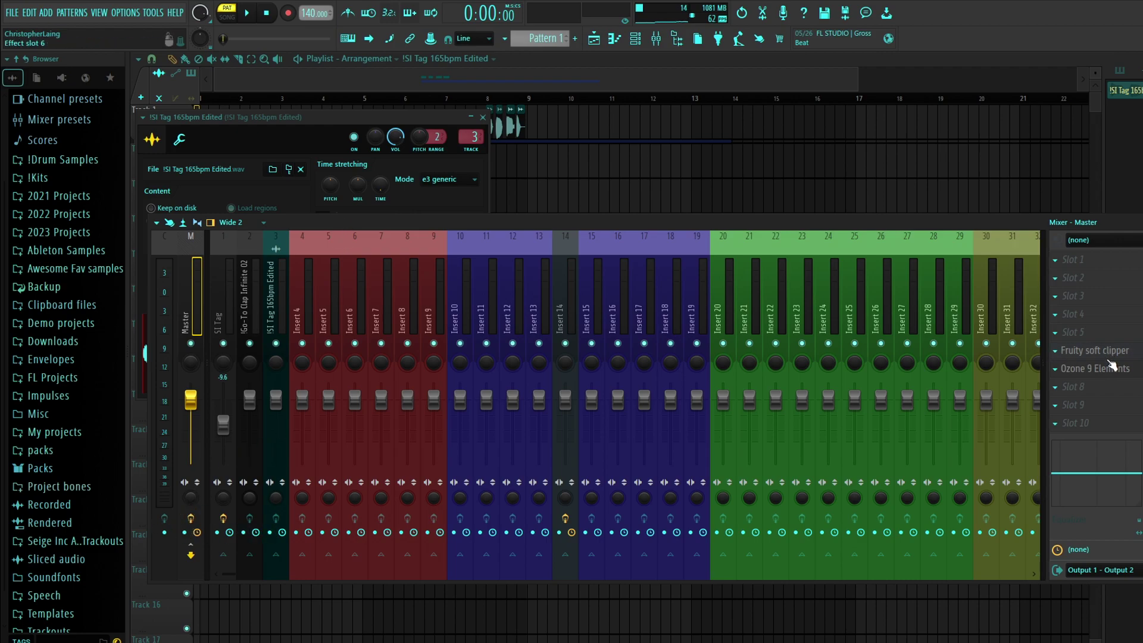
{"action": "key", "text": "F6"}
{"action": "left_click", "coordinate": [285, 222]}
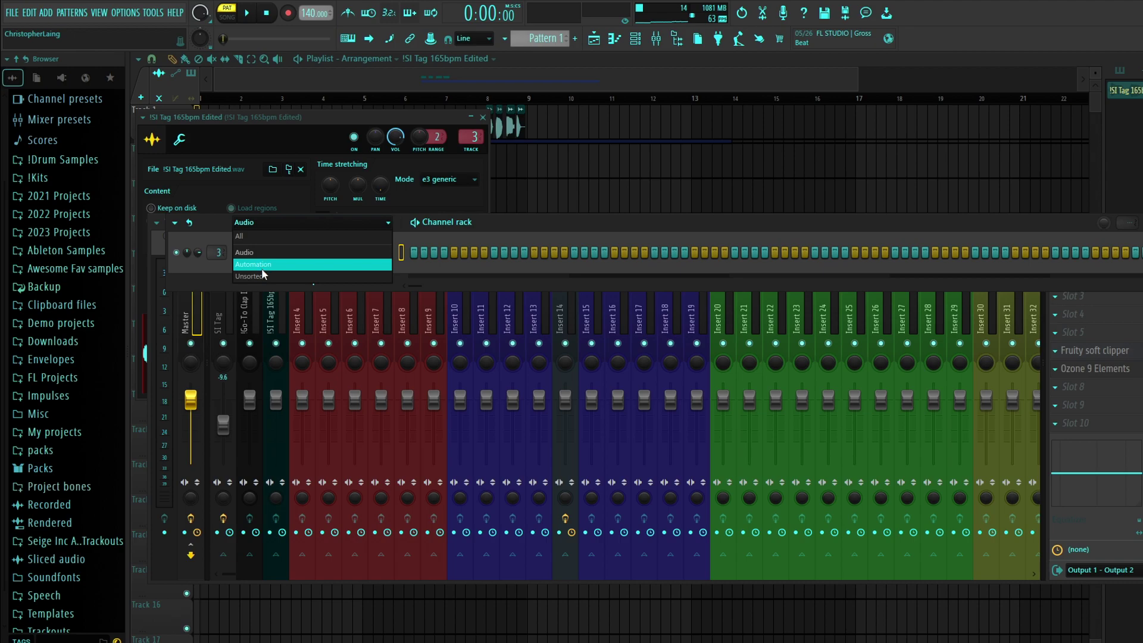
Step: Filter the Channel rack to Unsorted, toggle the Master track's effects, and close all windows
{"action": "left_click", "coordinate": [265, 275]}
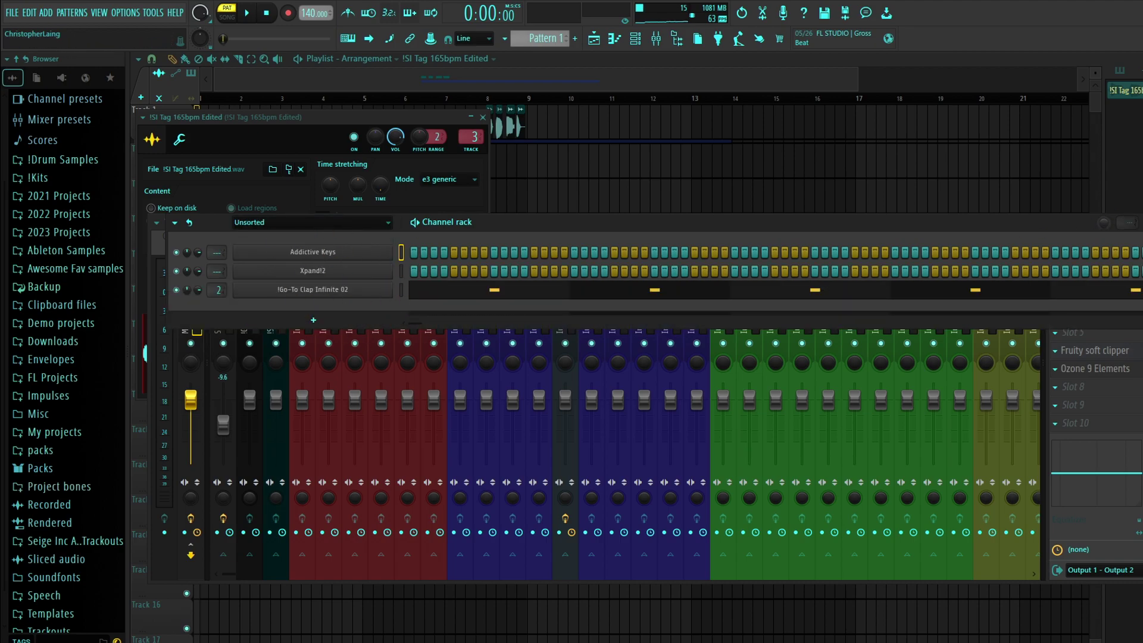
{"action": "key", "text": "F9"}
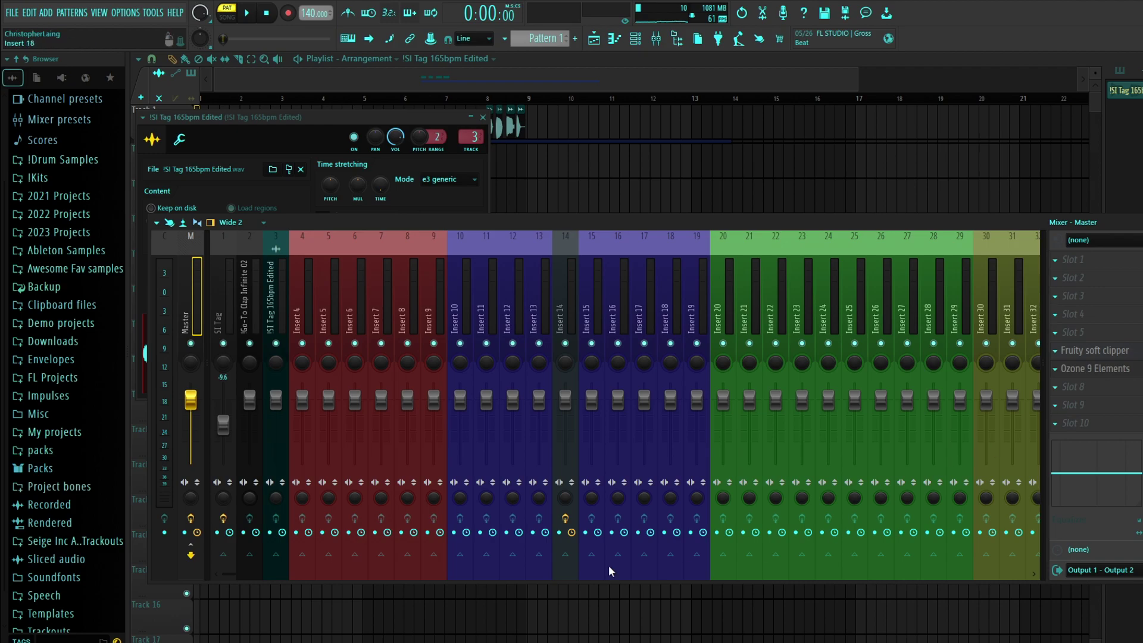
{"action": "left_click", "coordinate": [191, 520]}
{"action": "key", "text": "F12"}
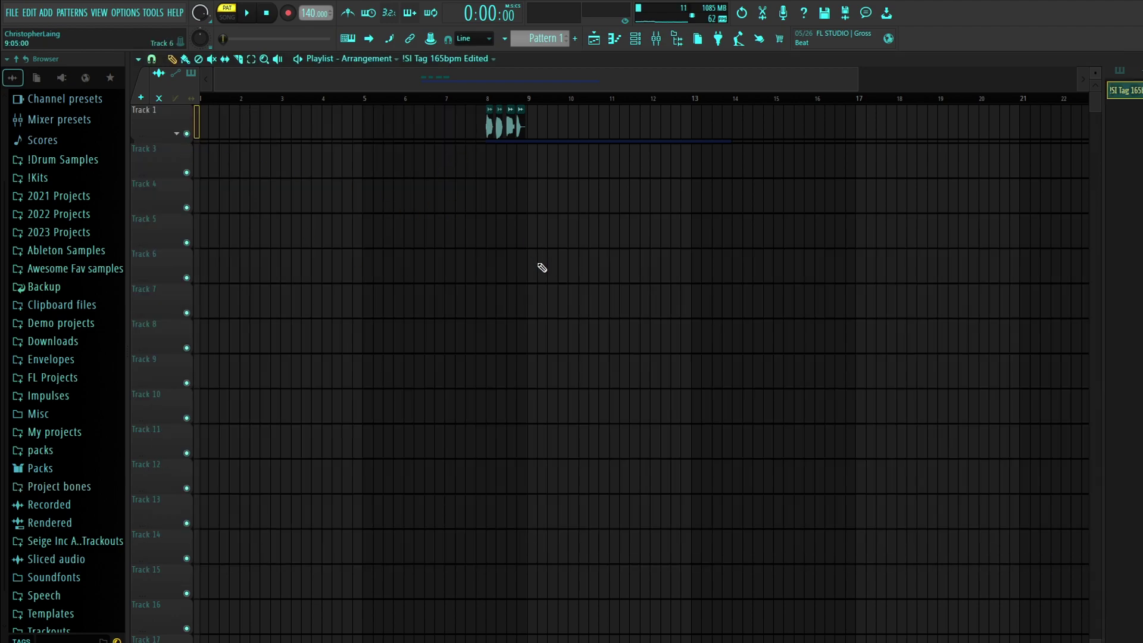
Step: Start a new empty project from a template
{"action": "left_click", "coordinate": [12, 13]}
{"action": "mouse_move", "coordinate": [71, 43]}
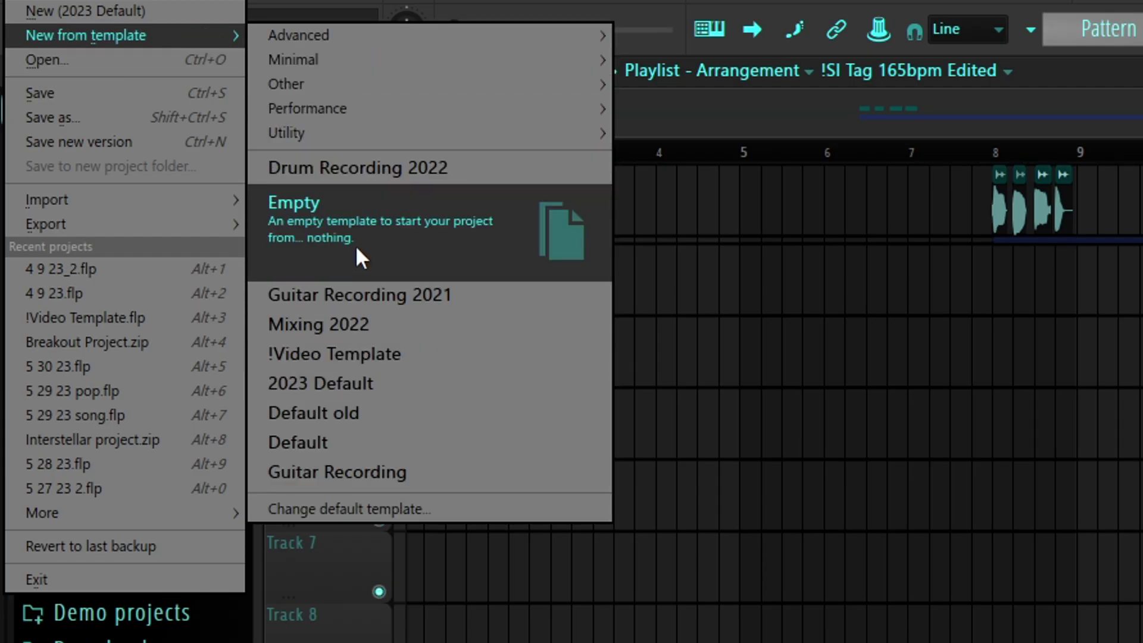
{"action": "left_click", "coordinate": [357, 248]}
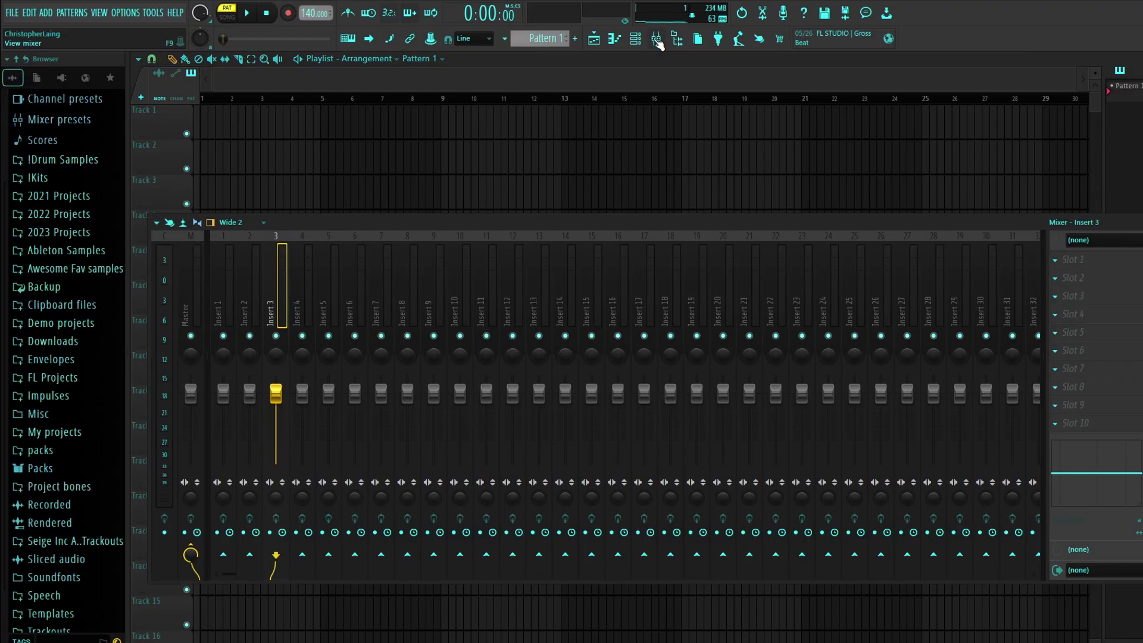
Step: Load Fruity Soft Clipper into Master slot 5 and Fruity Limiter into slot 6
{"action": "left_click", "coordinate": [1099, 331]}
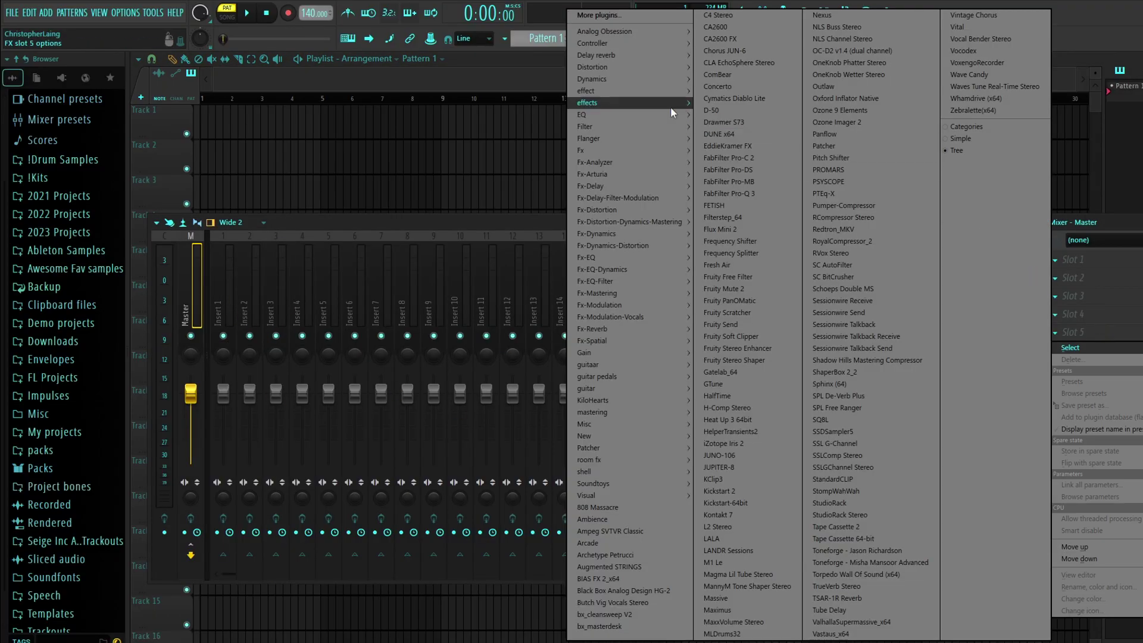
{"action": "mouse_move", "coordinate": [652, 67]}
{"action": "left_click", "coordinate": [520, 91]}
{"action": "left_click", "coordinate": [1071, 350]}
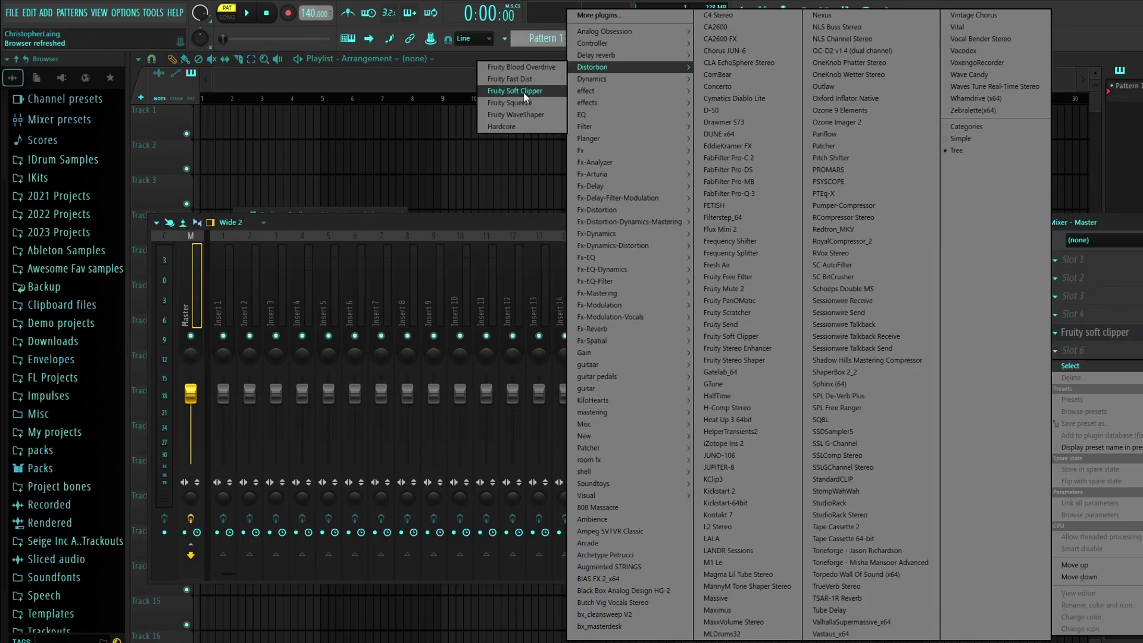
{"action": "left_click", "coordinate": [522, 114]}
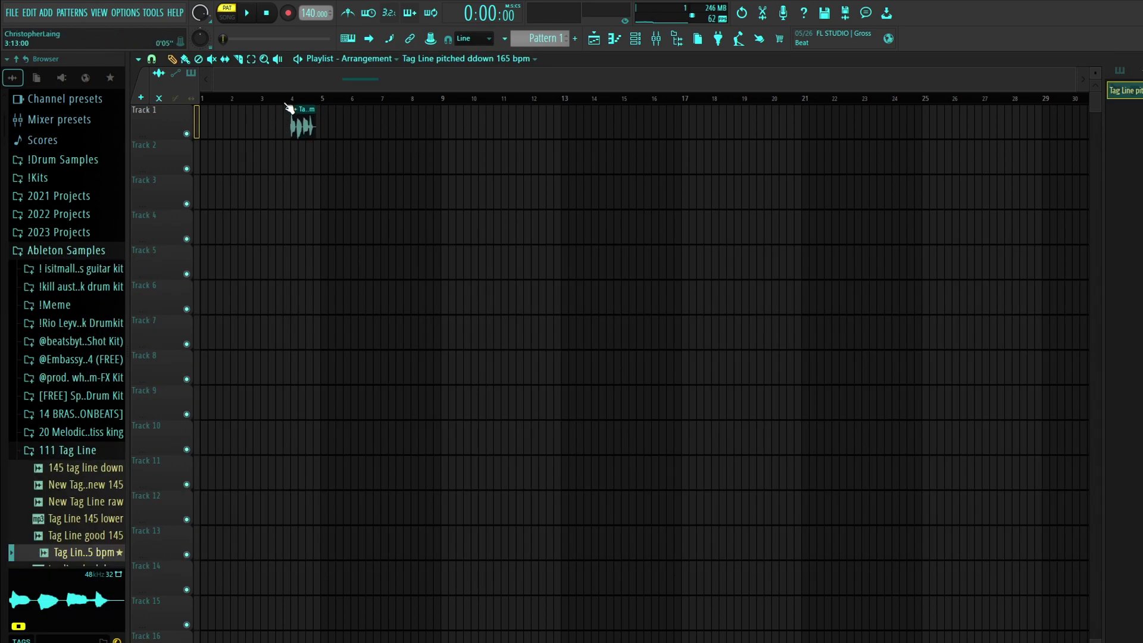
Step: Open the Tag Line clip's sample and channel settings, check the Mixer, then close it
{"action": "double_click", "coordinate": [301, 126]}
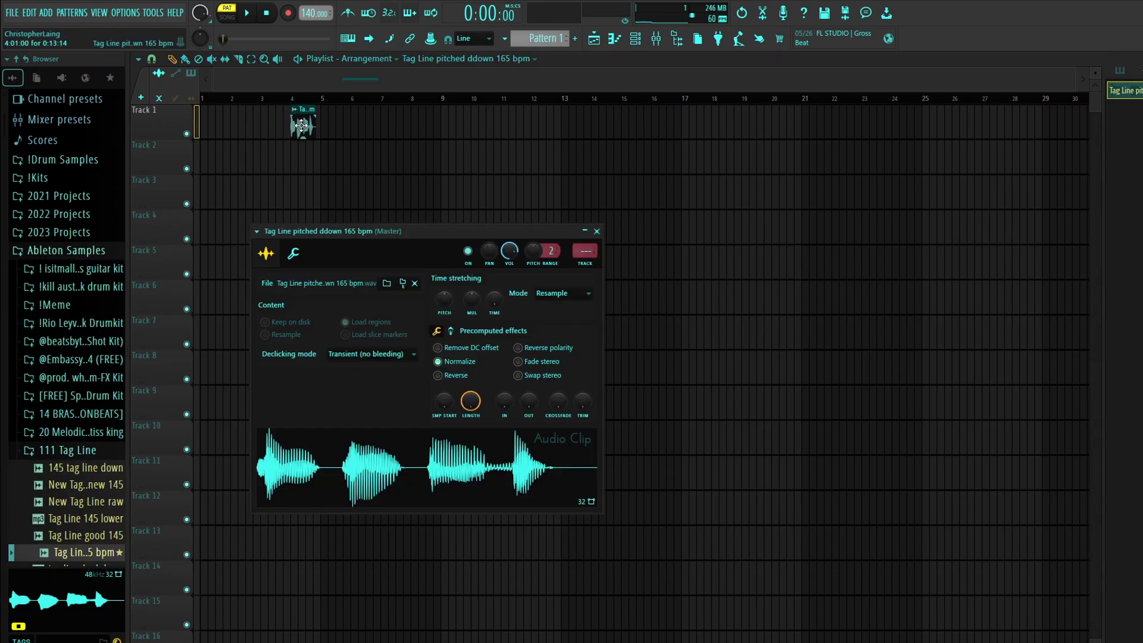
{"action": "left_click", "coordinate": [584, 238]}
{"action": "double_click", "coordinate": [301, 127]}
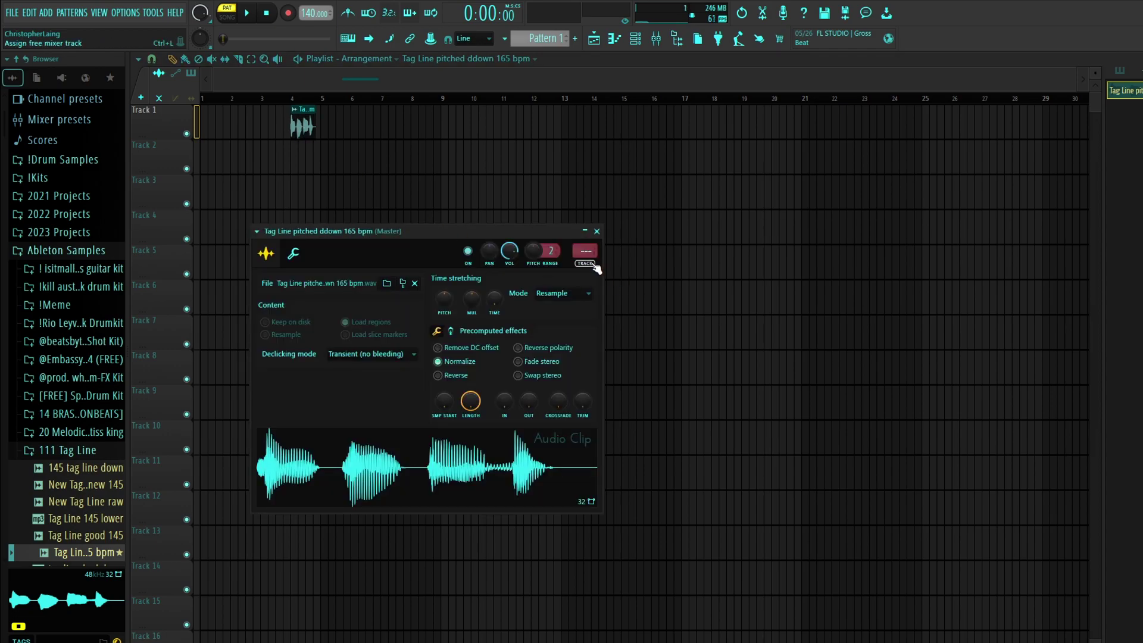
{"action": "key", "text": "F9"}
{"action": "left_click_drag", "start_coordinate": [289, 230], "coordinate": [309, 256]}
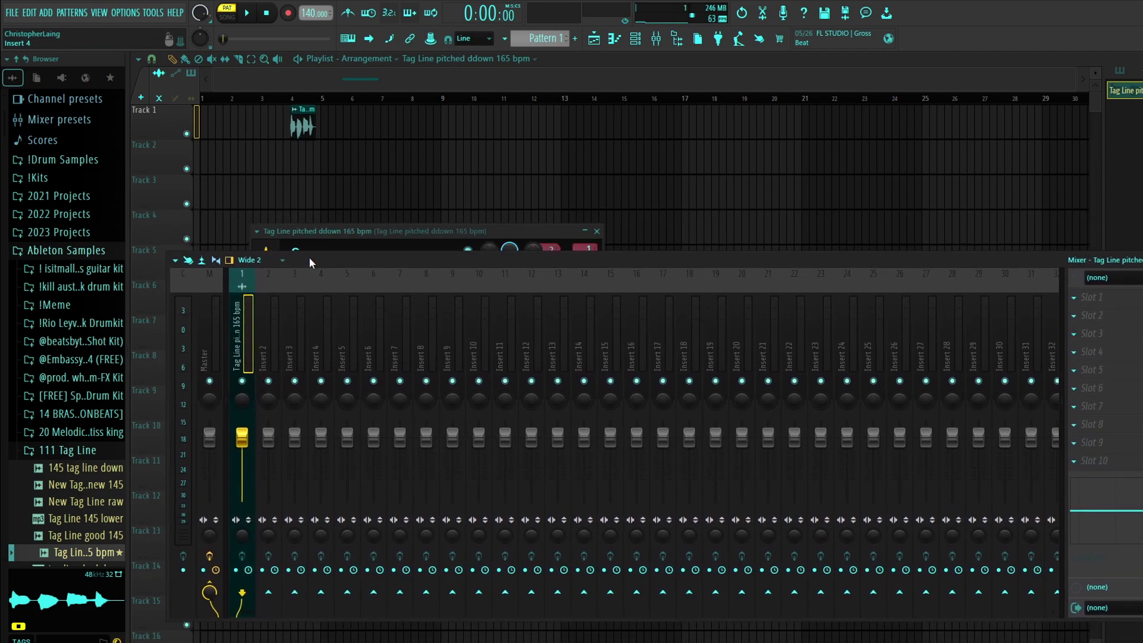
{"action": "key", "text": "F9"}
{"action": "left_click", "coordinate": [12, 12]}
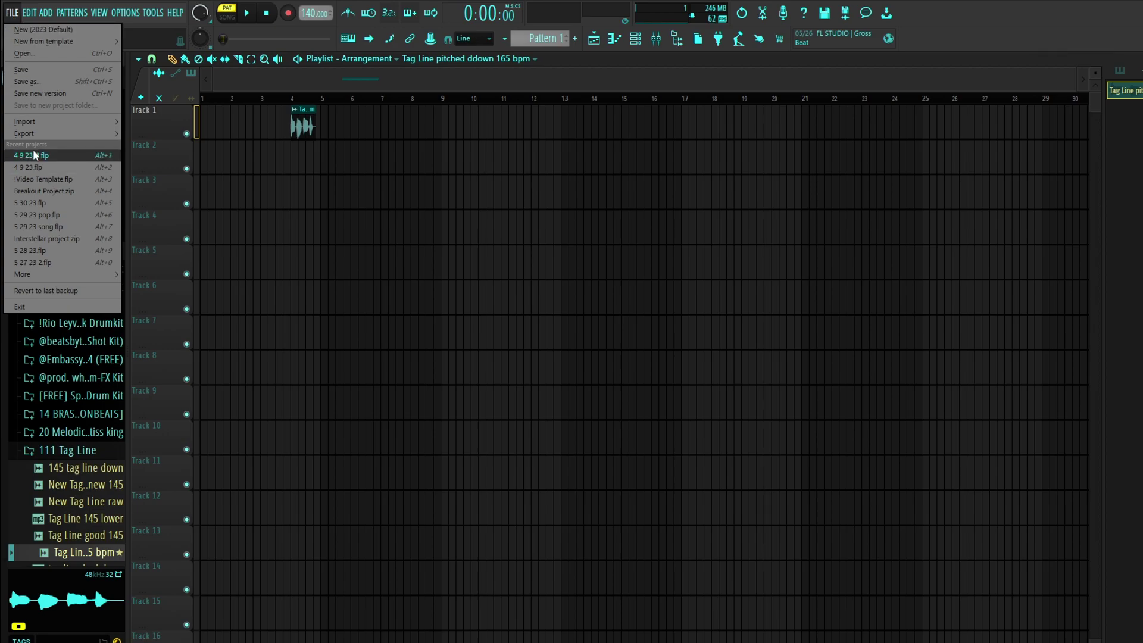
Step: Save the project as '!Video Template 2' and switch to File Explorer
{"action": "left_click", "coordinate": [46, 83]}
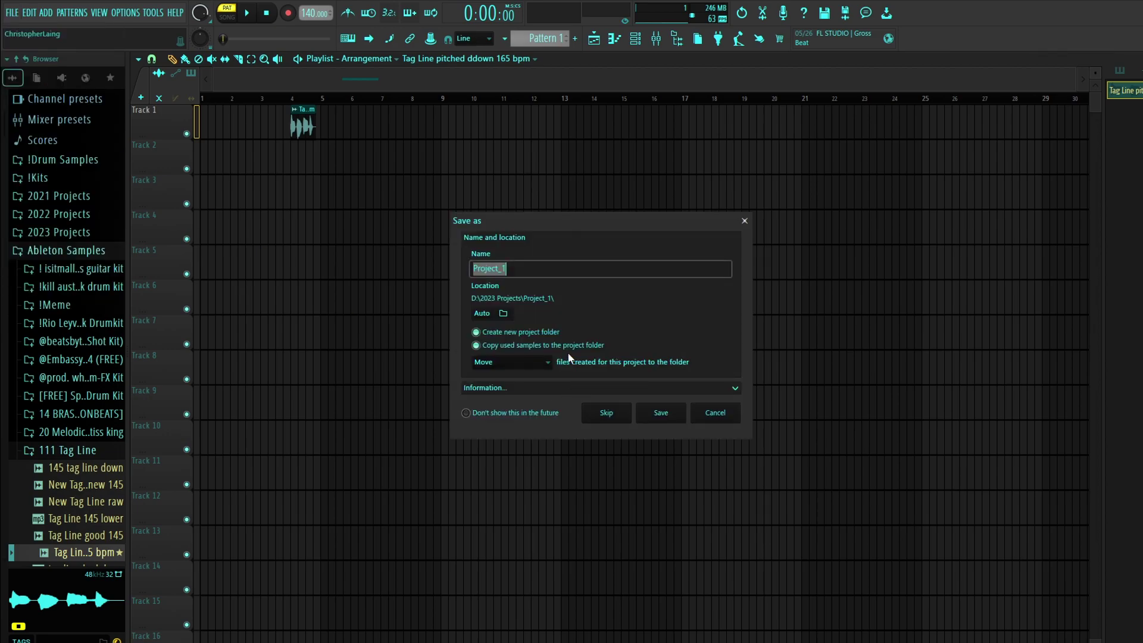
{"action": "key", "text": "BackSpace"}
{"action": "type", "text": "!Video Template 2"}
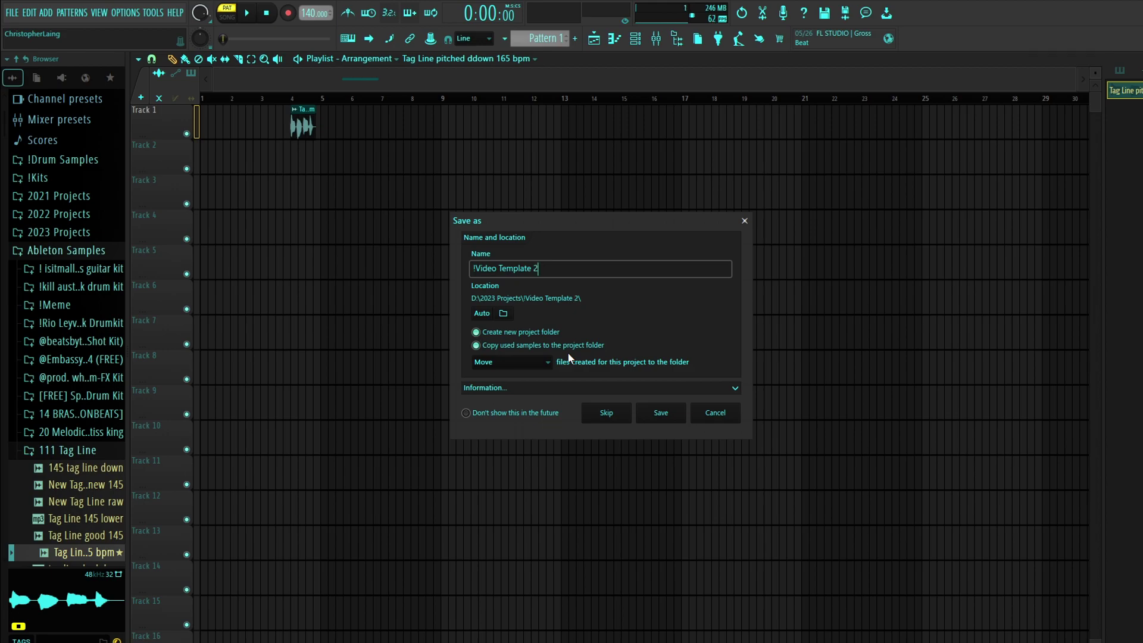
{"action": "left_click", "coordinate": [678, 417]}
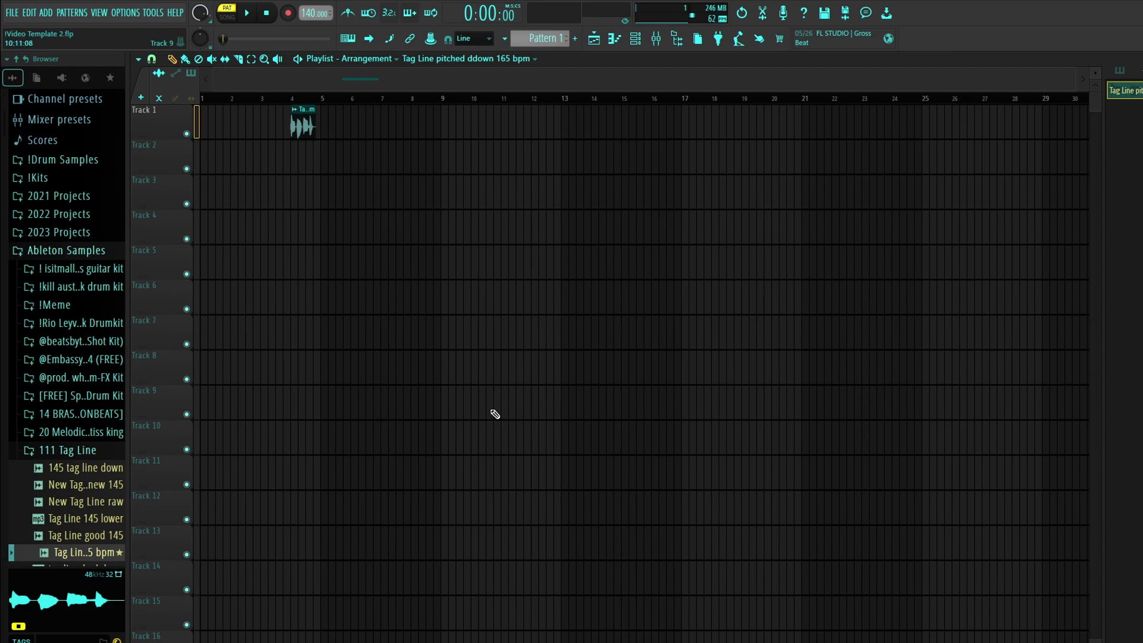
{"action": "key", "text": "alt+Tab"}
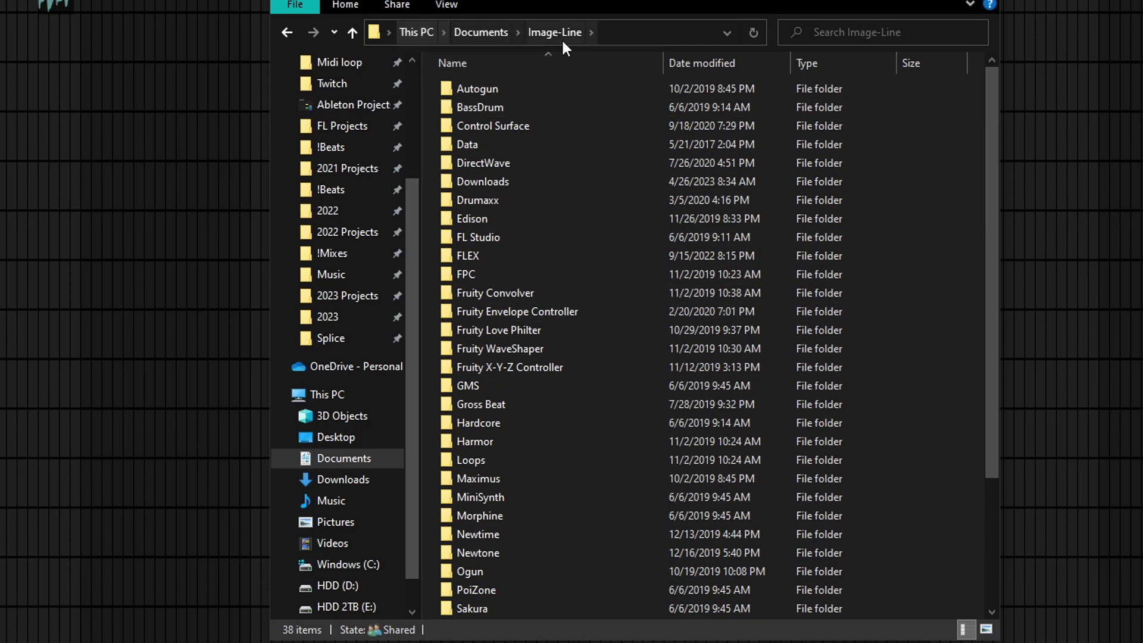
Step: Navigate File Explorer to Image-Line\FL Studio\Projects\Templates
{"action": "double_click", "coordinate": [511, 234]}
{"action": "double_click", "coordinate": [503, 167]}
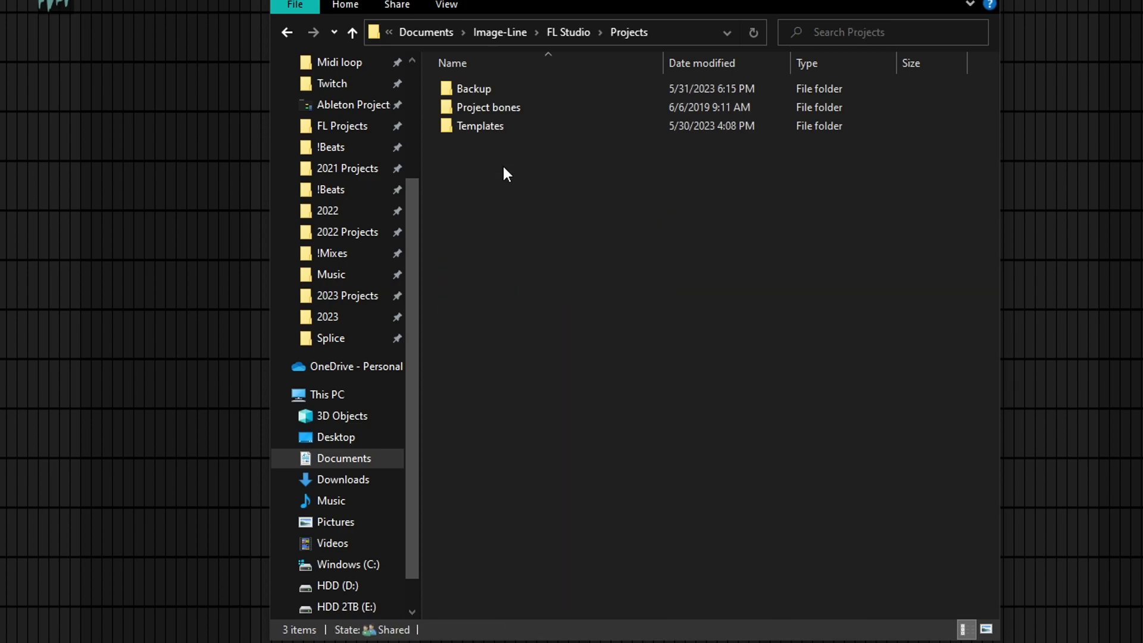
{"action": "double_click", "coordinate": [481, 127]}
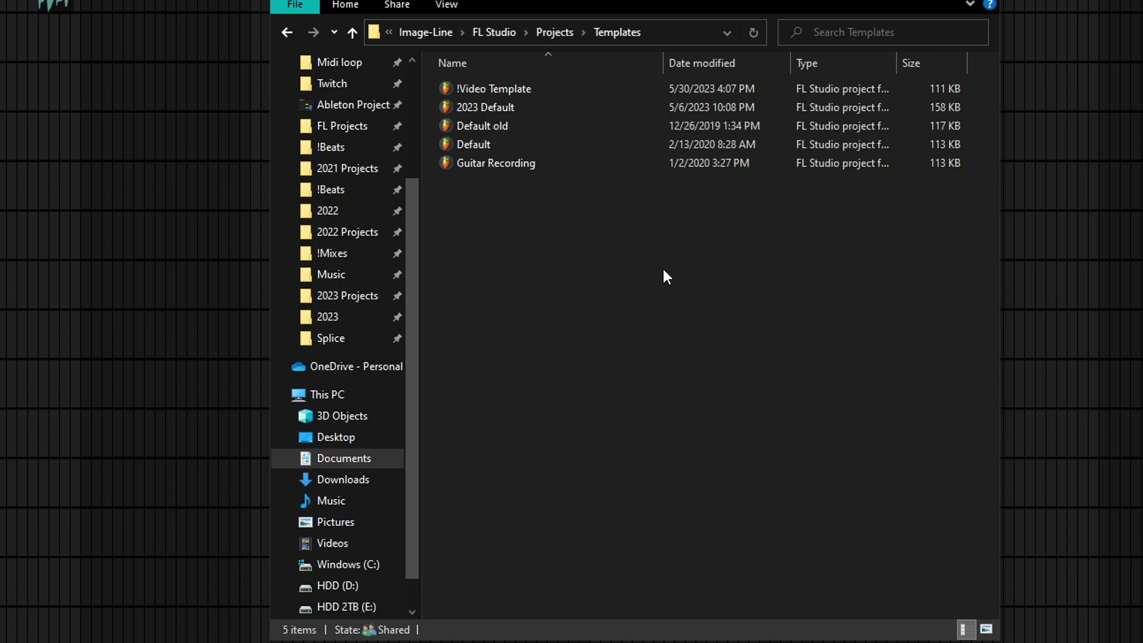
{"action": "left_click_drag", "start_coordinate": [568, 248], "coordinate": [597, 177]}
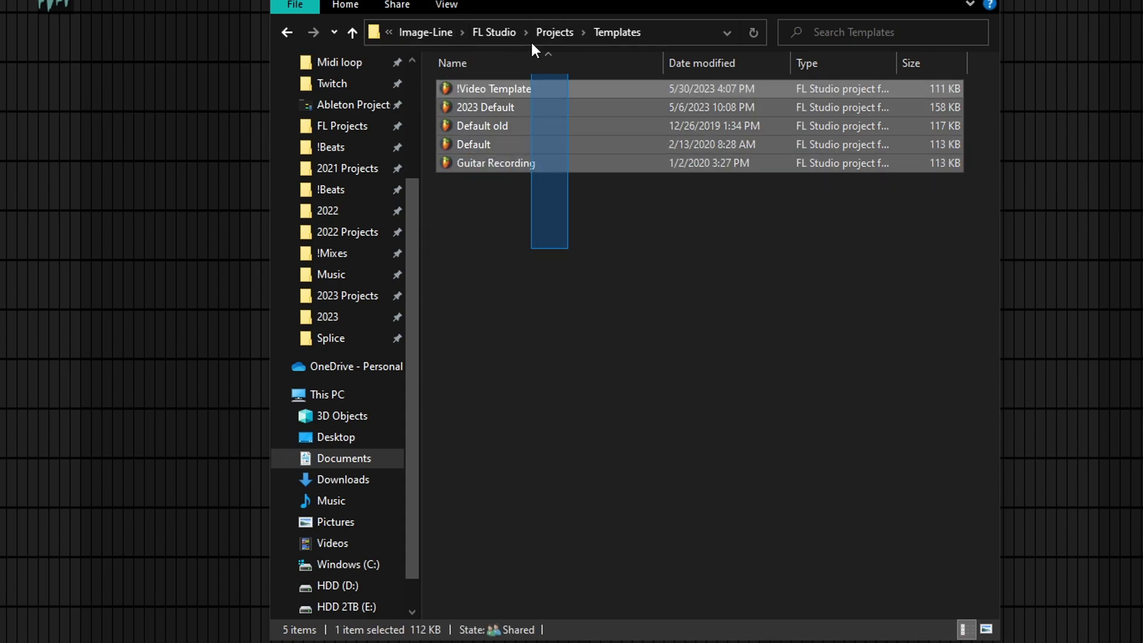
{"action": "left_click_drag", "start_coordinate": [531, 40], "coordinate": [546, 53]}
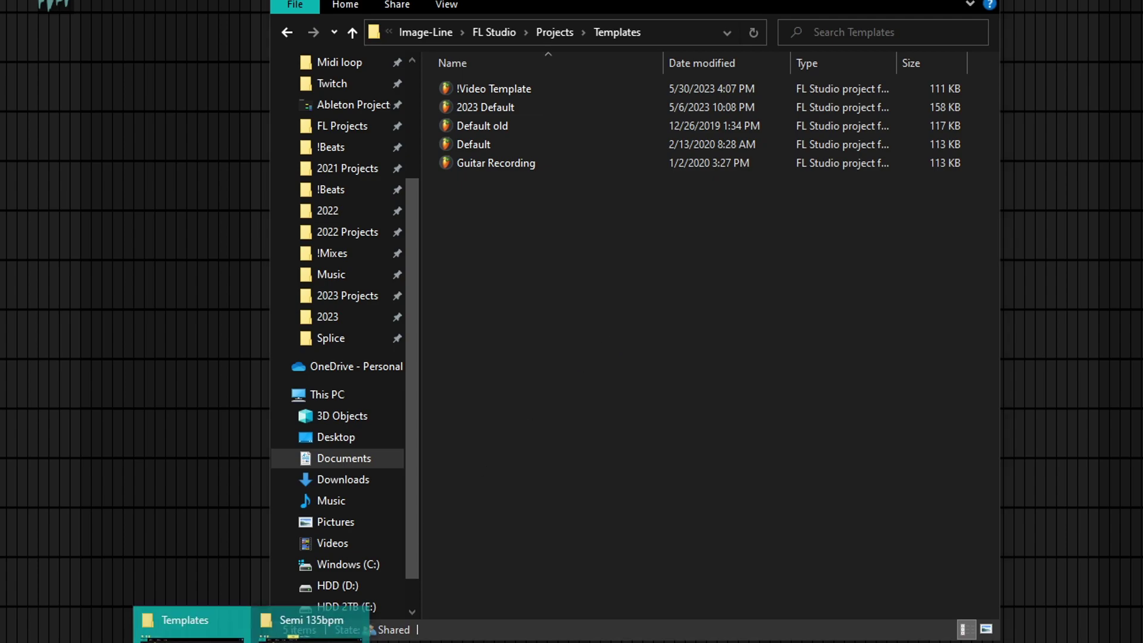
Step: Drag !Video Template 2 from its project folder into the Templates folder
{"action": "left_click", "coordinate": [345, 628]}
{"action": "left_click_drag", "start_coordinate": [714, 149], "coordinate": [463, 234]}
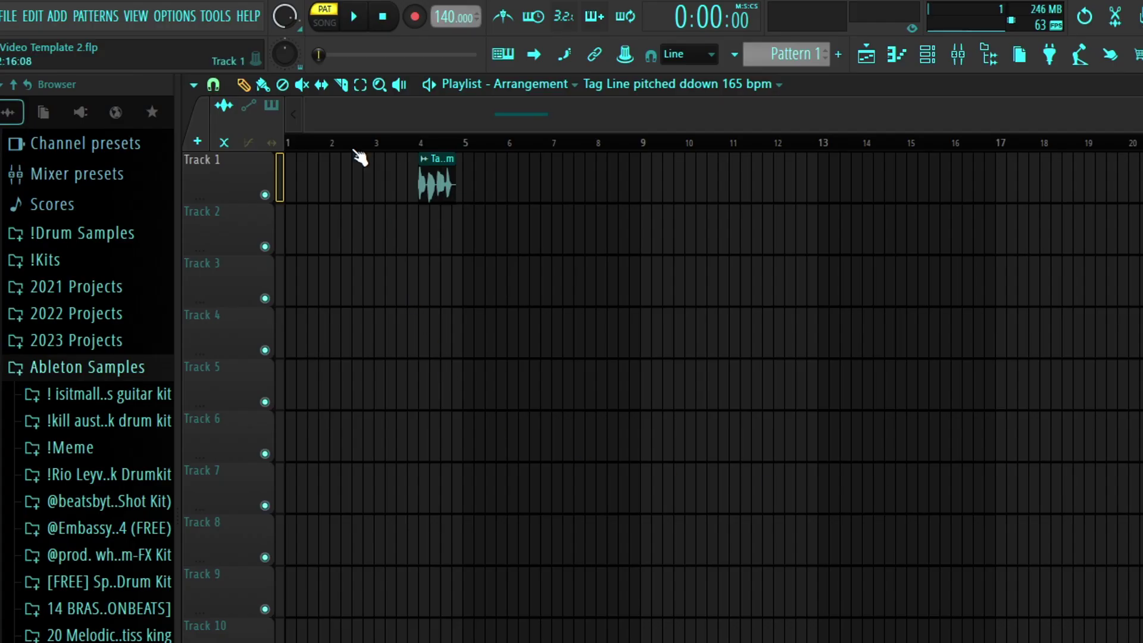
{"action": "left_click", "coordinate": [180, 16]}
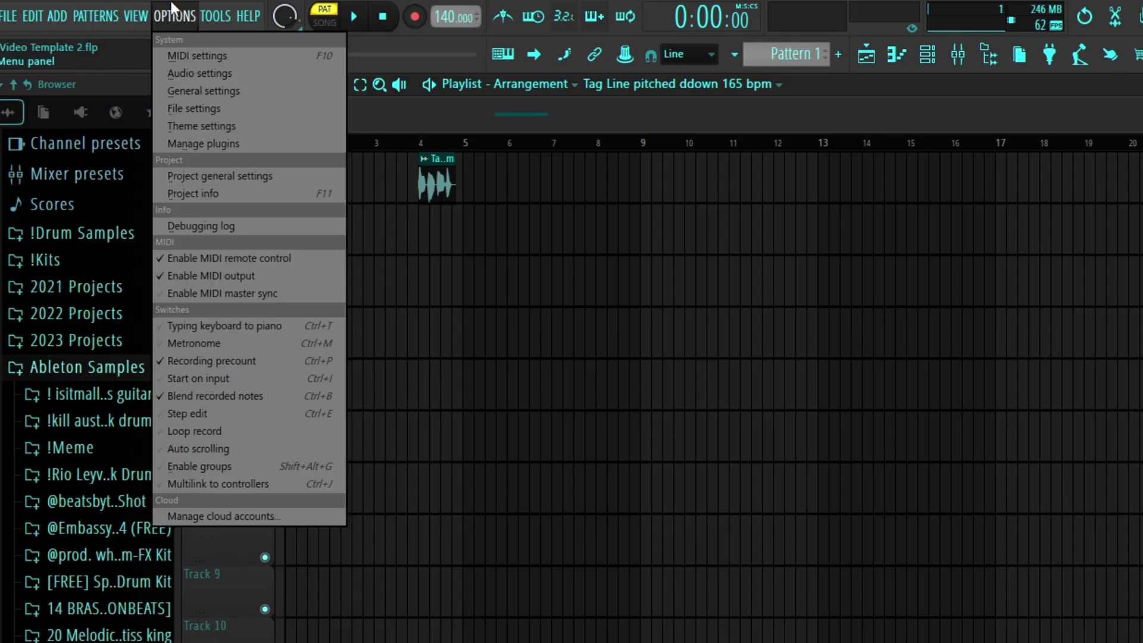
Step: Make !Video Template 2 the default template, keeping Default template as the startup project
{"action": "left_click", "coordinate": [196, 74]}
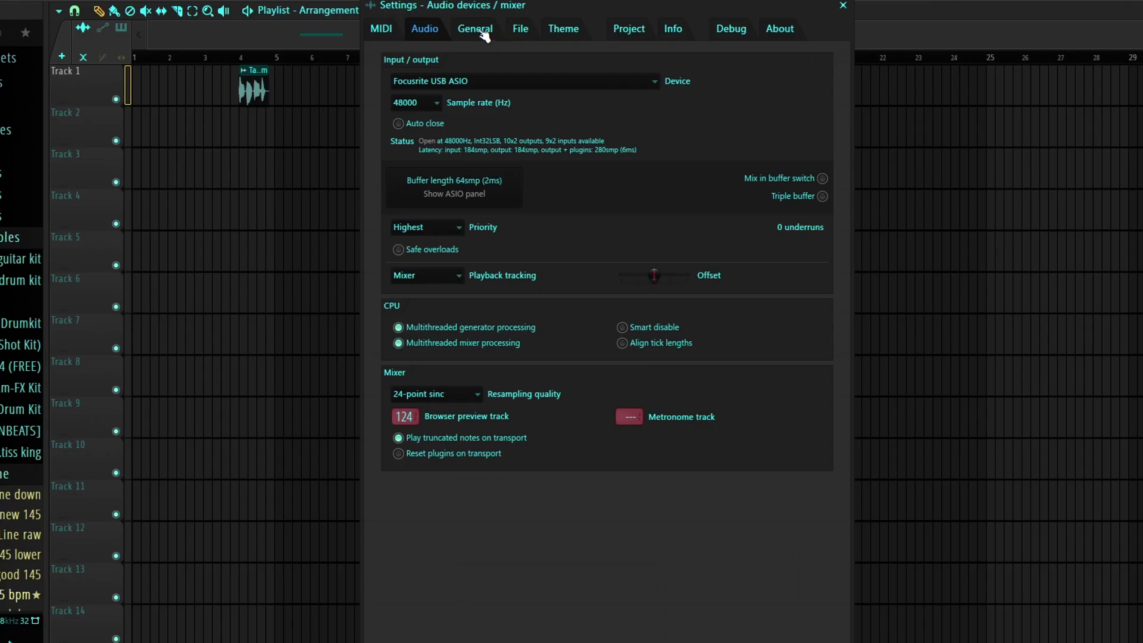
{"action": "left_click", "coordinate": [712, 106]}
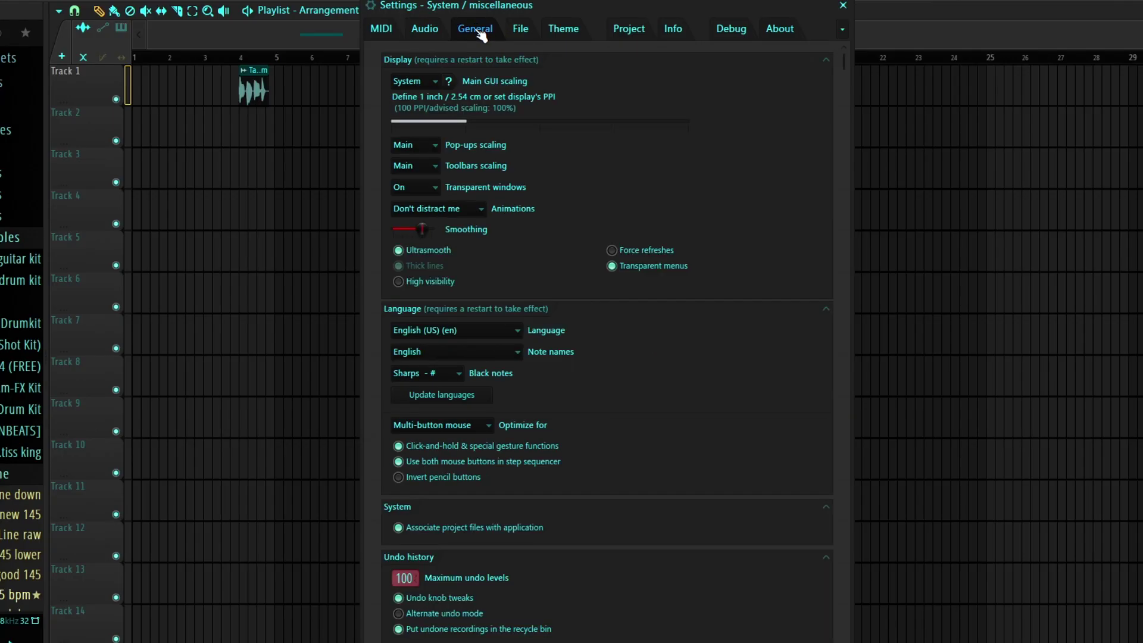
{"action": "scroll", "coordinate": [939, 534], "scroll_direction": "down", "scroll_amount": 3}
{"action": "scroll", "coordinate": [661, 363], "scroll_direction": "down", "scroll_amount": 6}
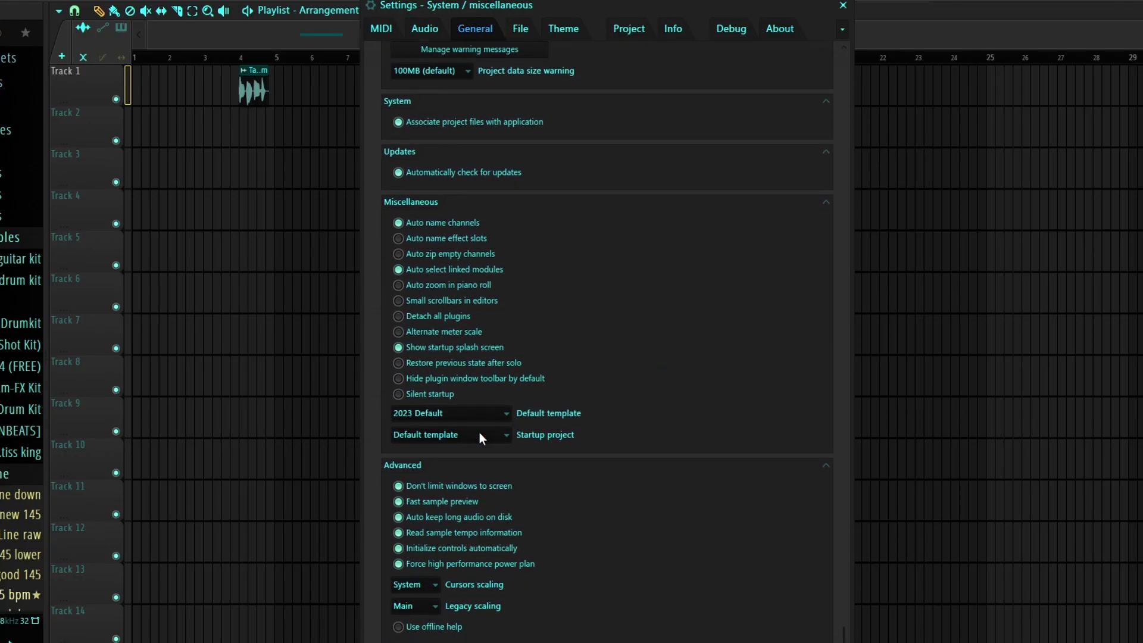
{"action": "left_click", "coordinate": [491, 415]}
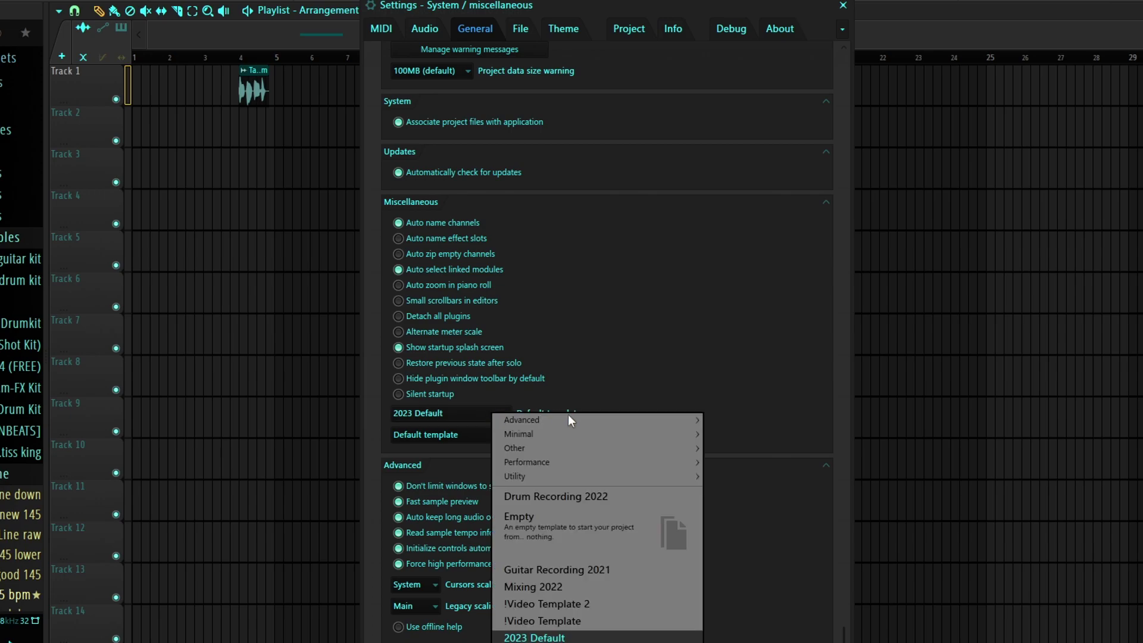
{"action": "left_click", "coordinate": [576, 605]}
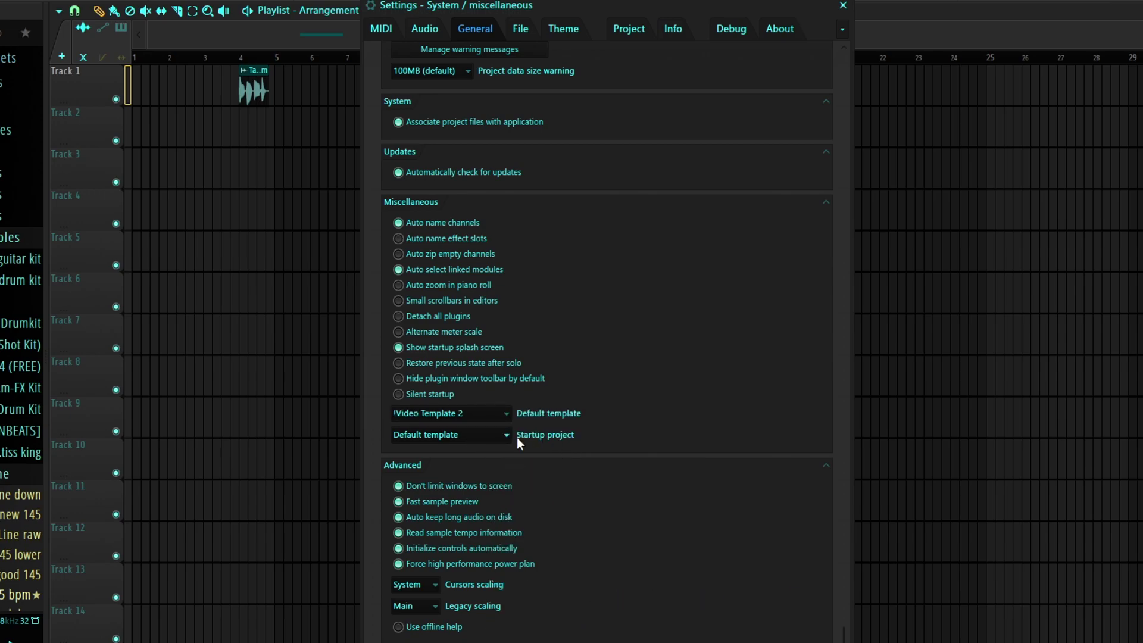
{"action": "left_click", "coordinate": [493, 435]}
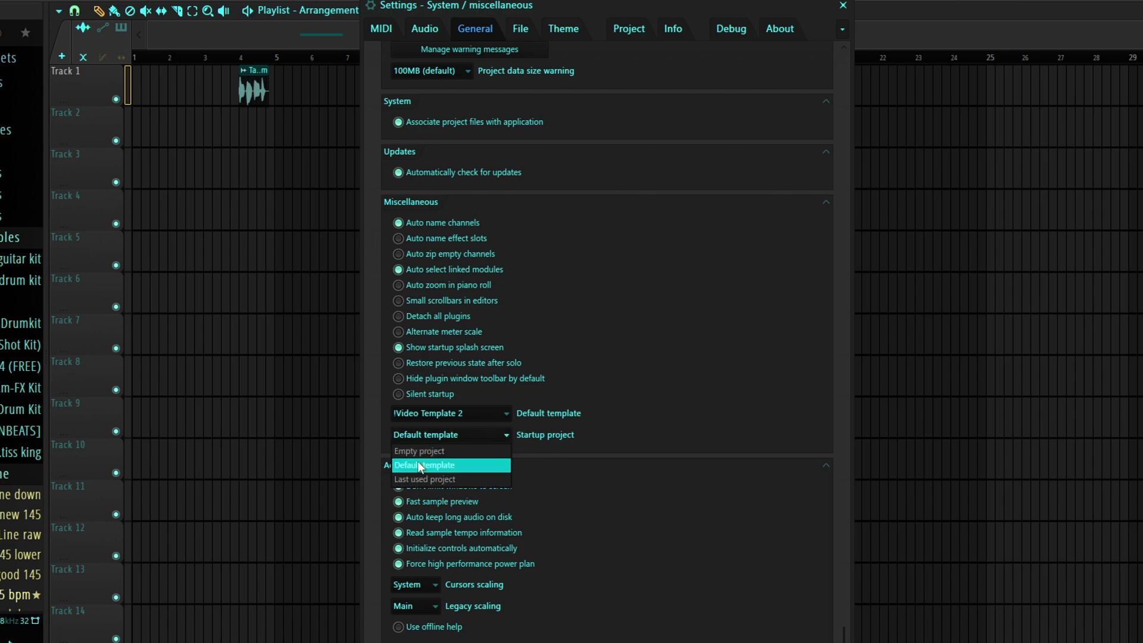
{"action": "left_click", "coordinate": [734, 391]}
Step: Start a new project from !Video Template 2 and show the mixer with Insert 11 selected
{"action": "left_click", "coordinate": [0, 0]}
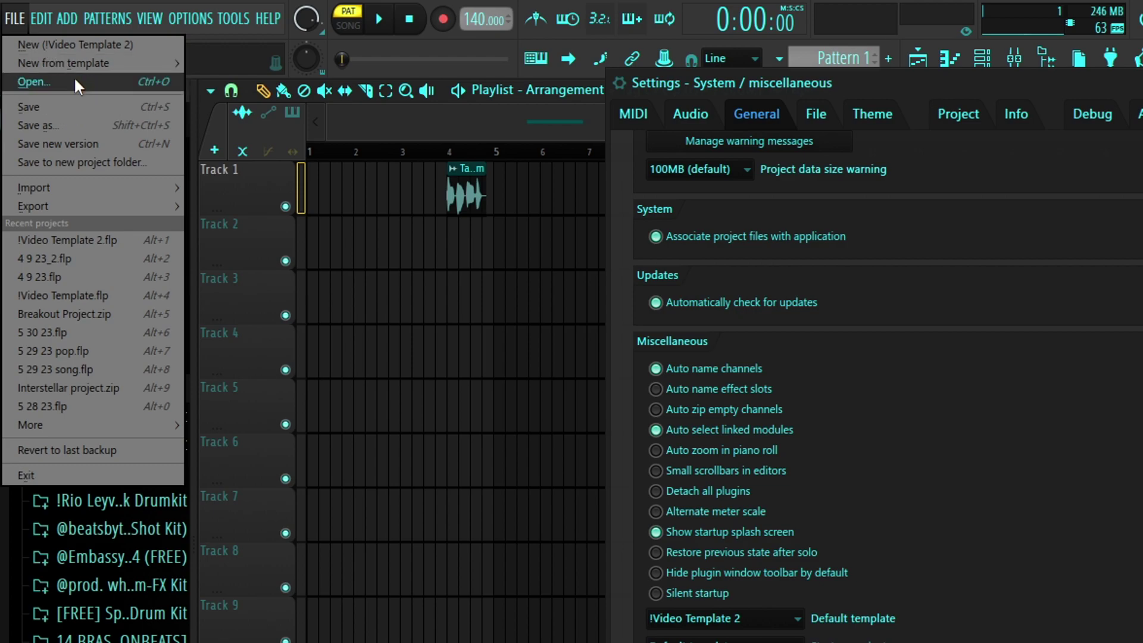
{"action": "mouse_move", "coordinate": [79, 62]}
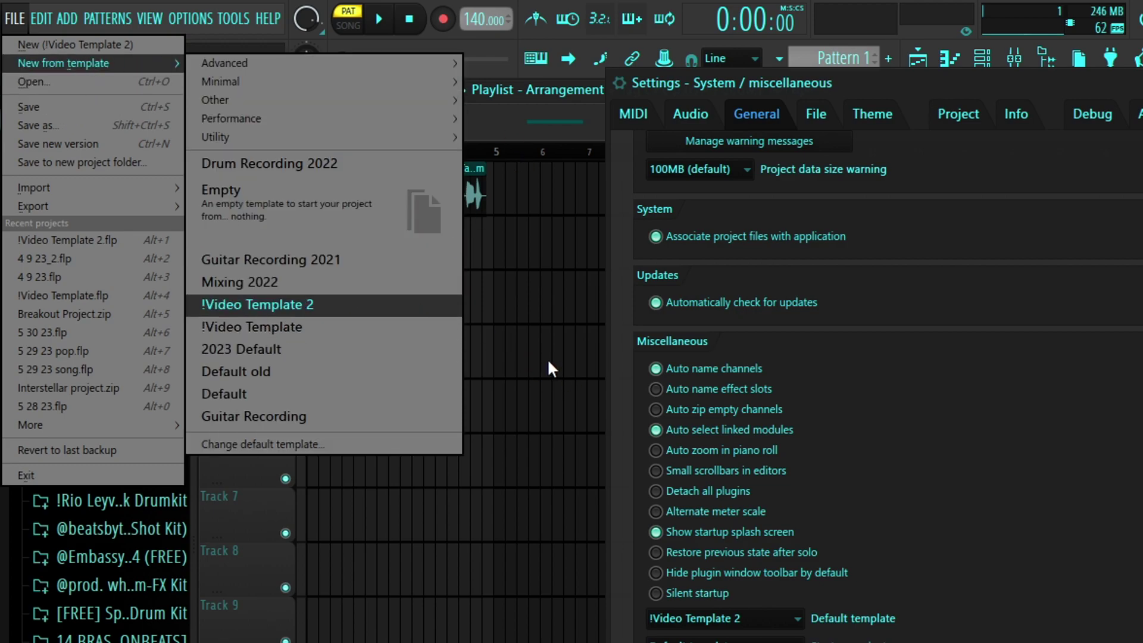
{"action": "left_click", "coordinate": [257, 304]}
{"action": "left_click", "coordinate": [1014, 58]}
{"action": "left_click", "coordinate": [508, 275]}
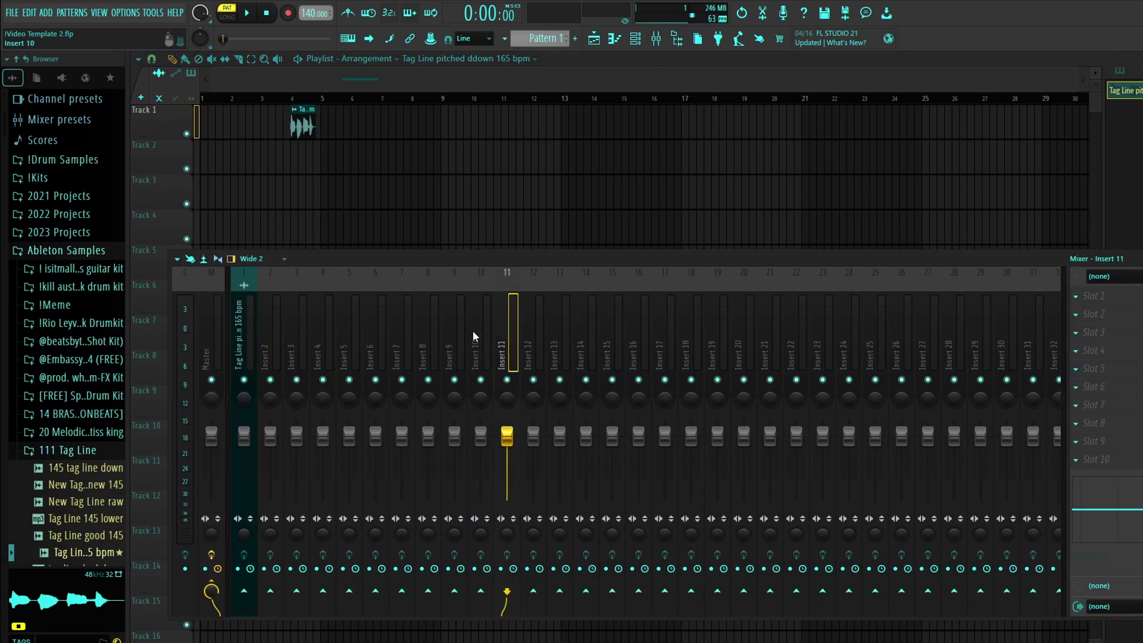
Step: Load the saved vocal chain state onto Insert 11 and move FabFilter Pro-DS into slot 9
{"action": "right_click", "coordinate": [509, 320]}
{"action": "mouse_move", "coordinate": [640, 351]}
{"action": "left_click", "coordinate": [928, 212]}
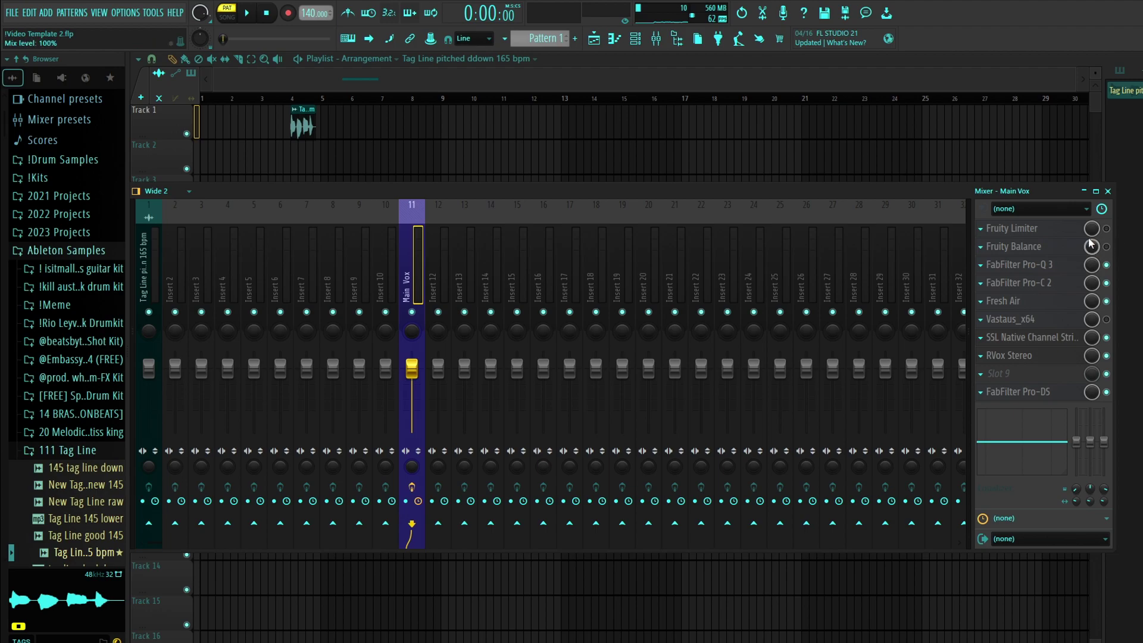
{"action": "left_click", "coordinate": [1033, 337]}
{"action": "left_click", "coordinate": [1036, 339]}
{"action": "left_click_drag", "start_coordinate": [1038, 394], "coordinate": [1041, 383]}
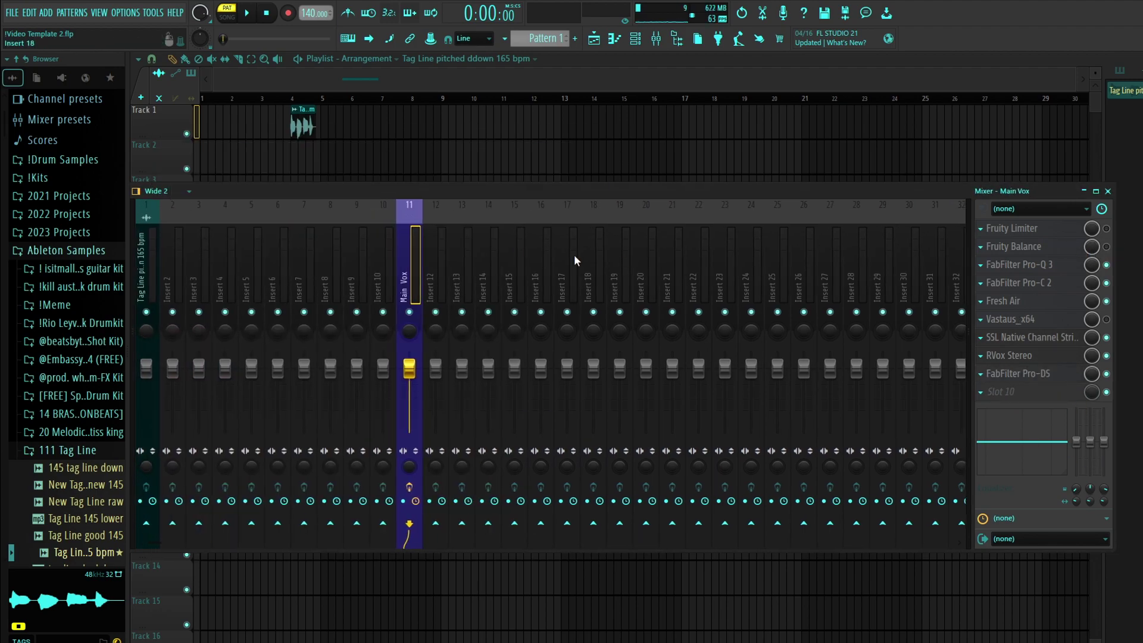
Step: Add Fruity parametric EQ 2, Fruity Compressor (slot 4) and Maximus (slot 6) to Insert 18
{"action": "left_click", "coordinate": [590, 265]}
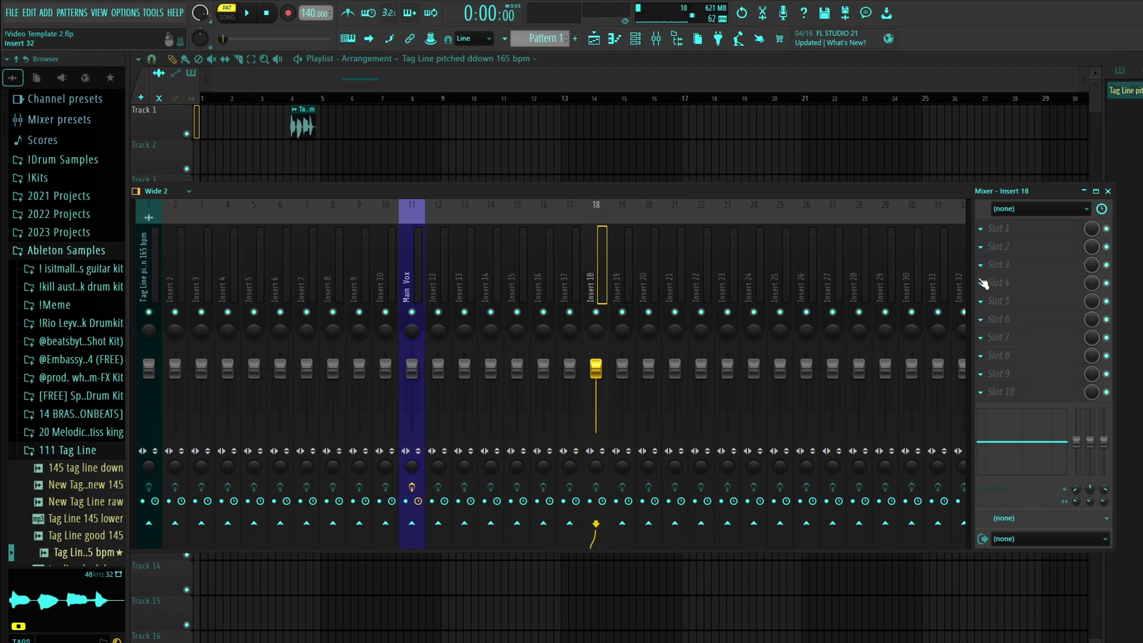
{"action": "left_click", "coordinate": [1024, 264]}
{"action": "left_click", "coordinate": [1024, 285]}
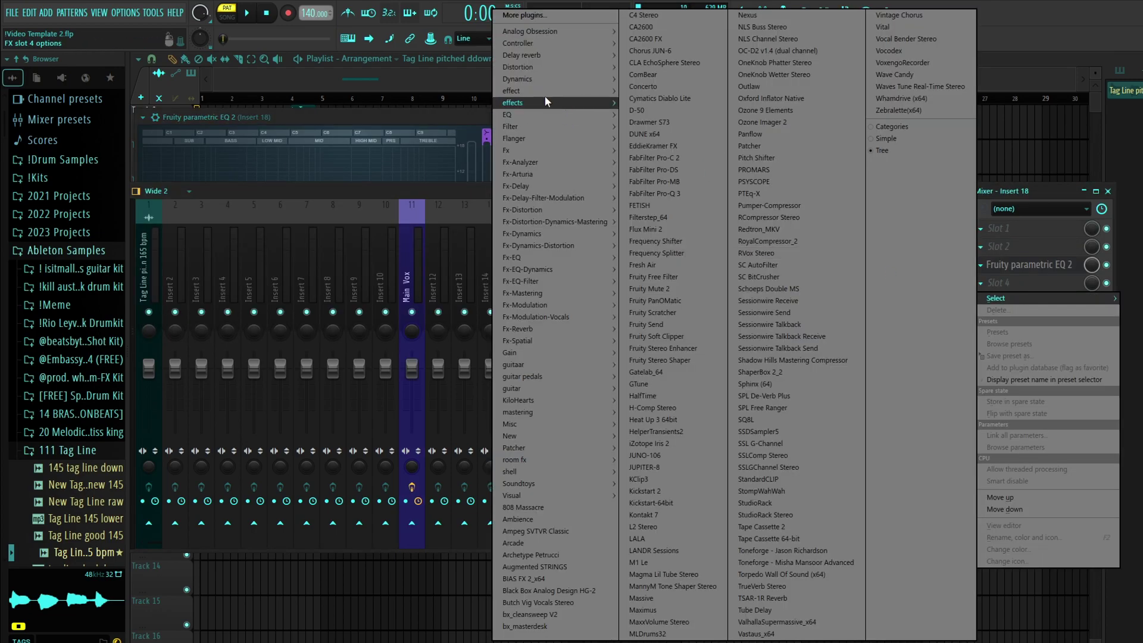
{"action": "left_click", "coordinate": [648, 103]}
{"action": "left_click", "coordinate": [1024, 319]}
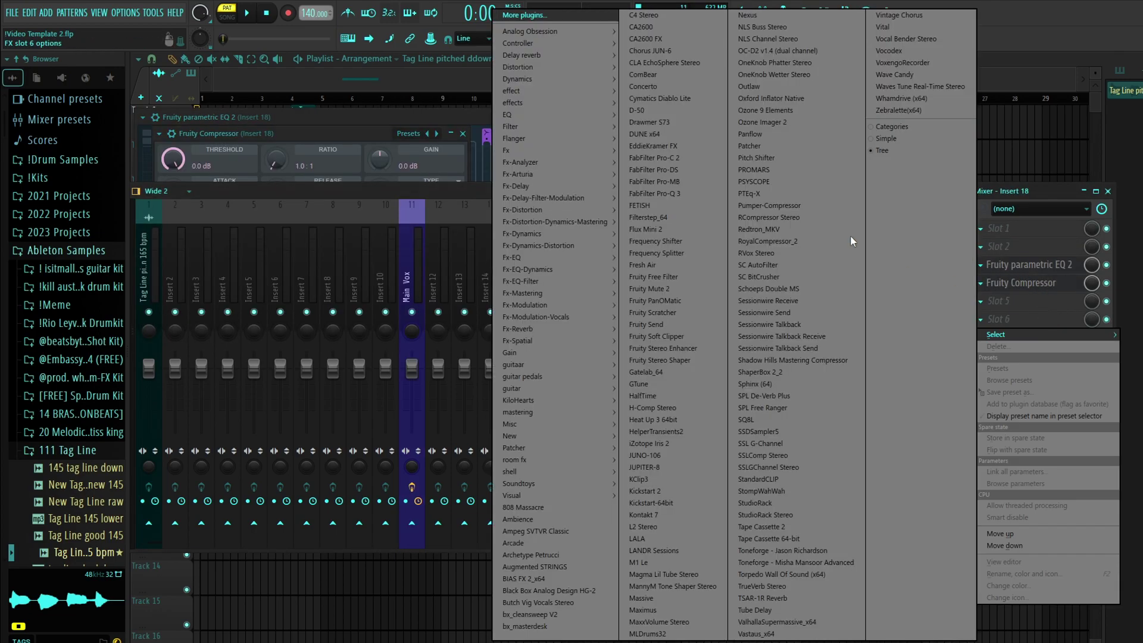
{"action": "left_click", "coordinate": [538, 117]}
{"action": "left_click", "coordinate": [515, 167]}
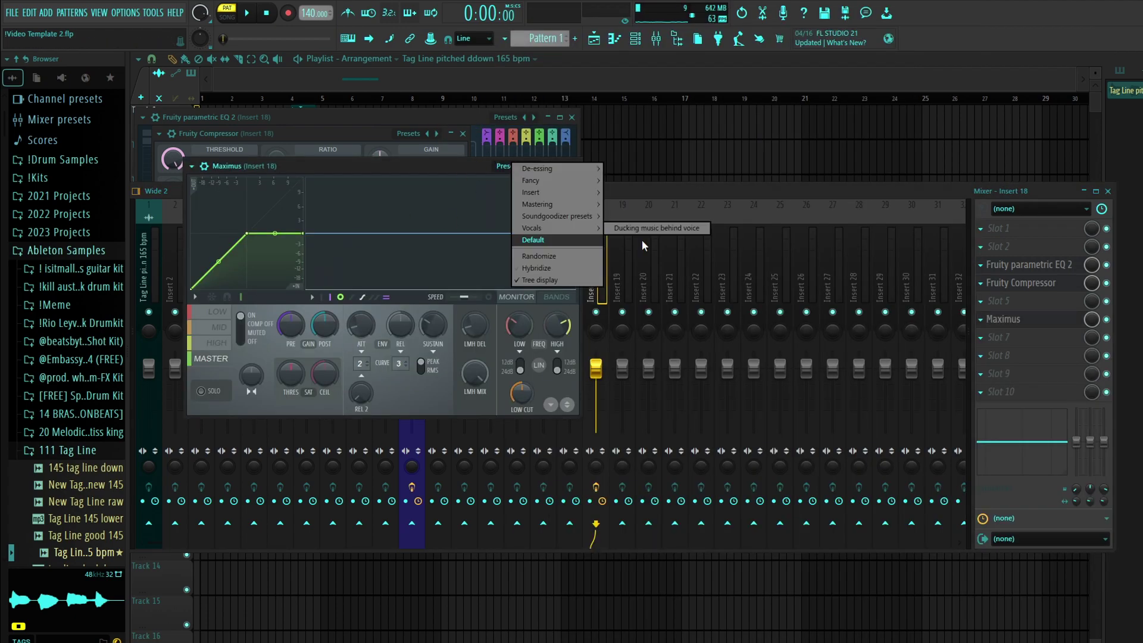
{"action": "mouse_move", "coordinate": [578, 216]}
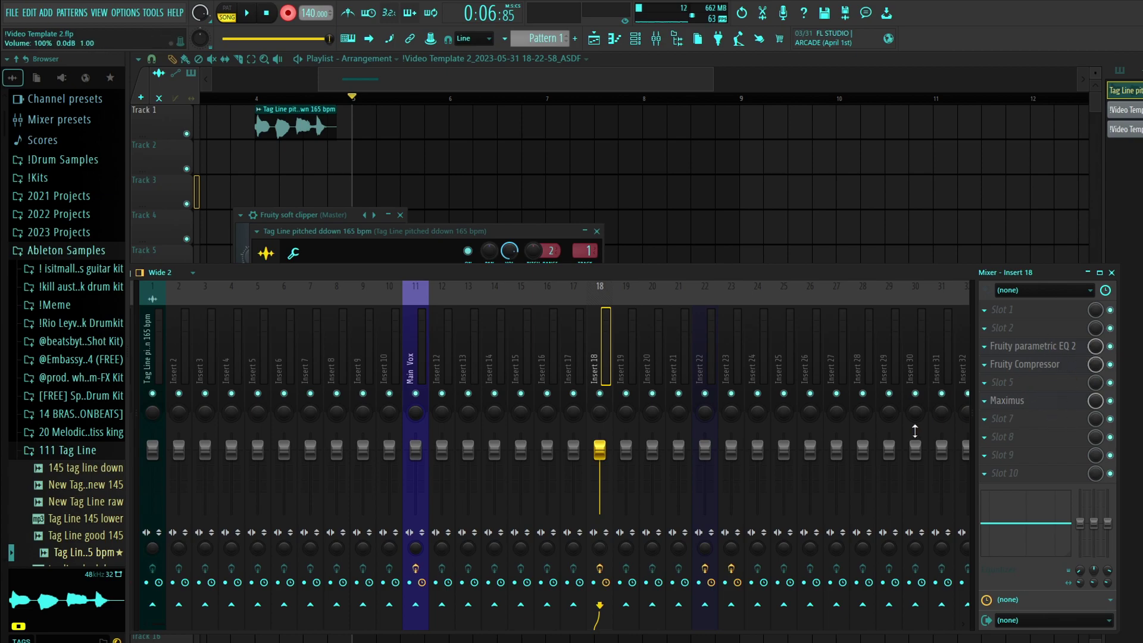
Step: Save Insert 18's chain as the mixer track state '!2023 Vocal Test 1'
{"action": "right_click", "coordinate": [603, 345]}
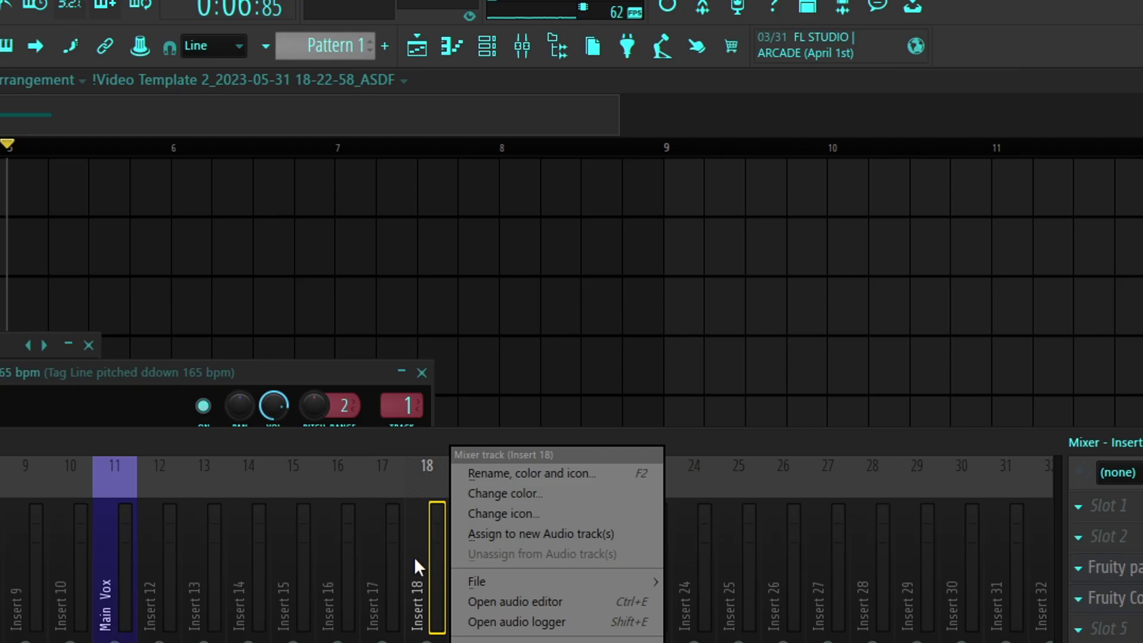
{"action": "mouse_move", "coordinate": [636, 356]}
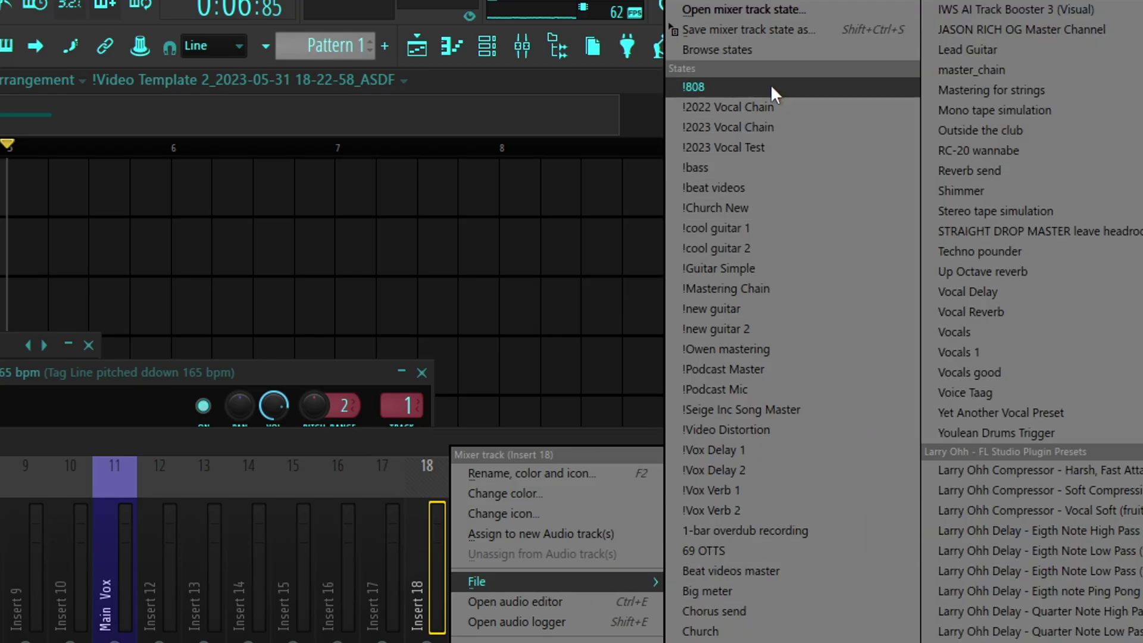
{"action": "left_click", "coordinate": [759, 31]}
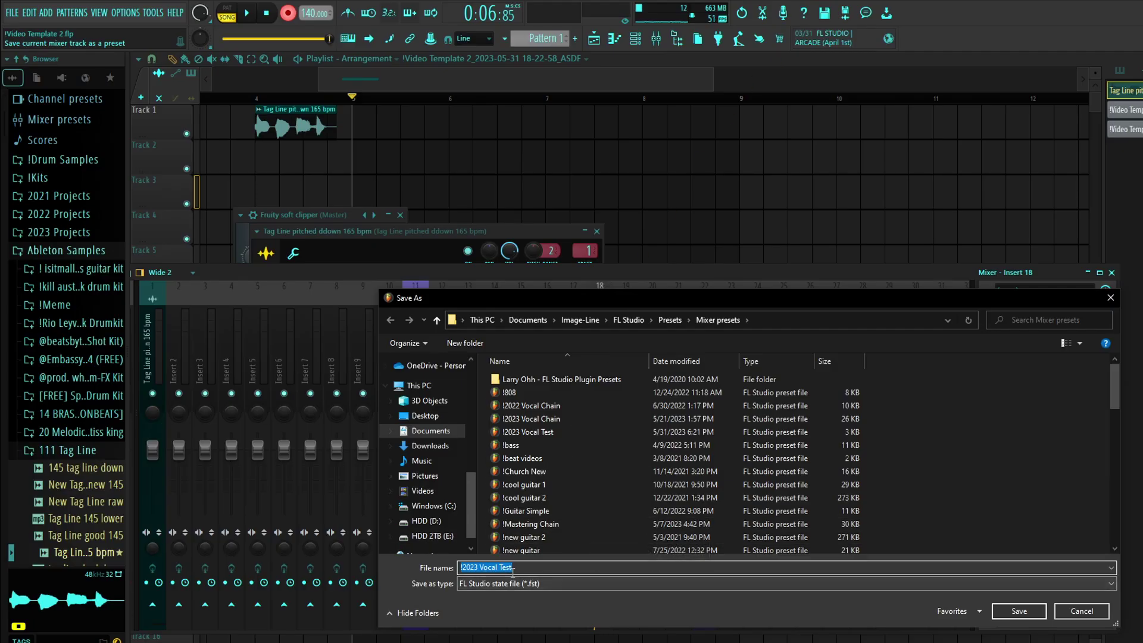
{"action": "left_click", "coordinate": [521, 567]}
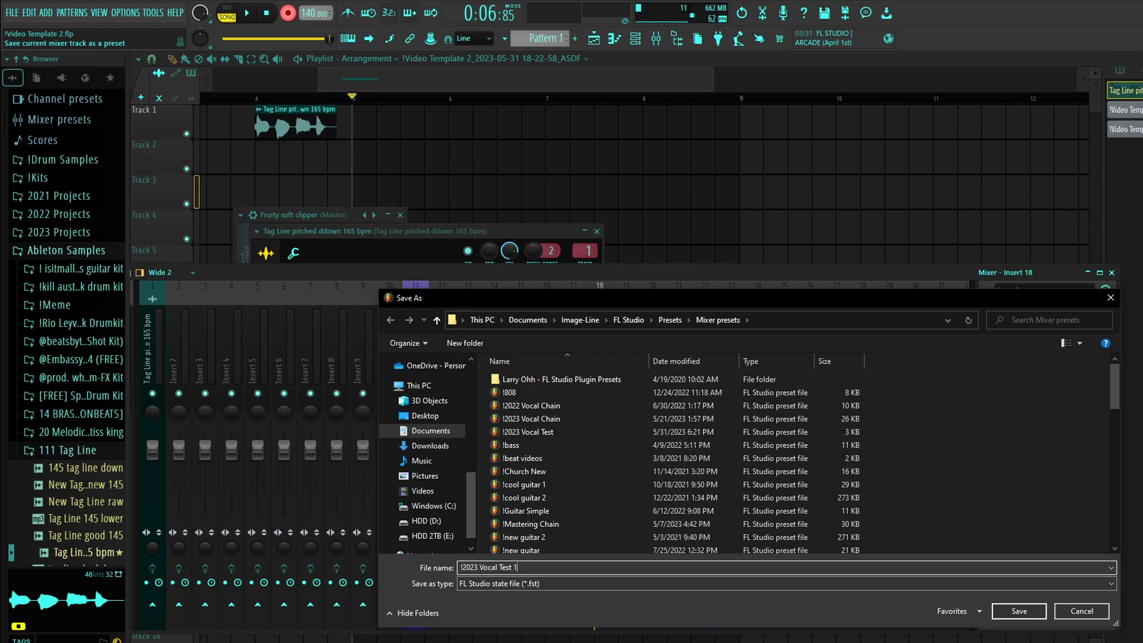
{"action": "key", "text": "Return"}
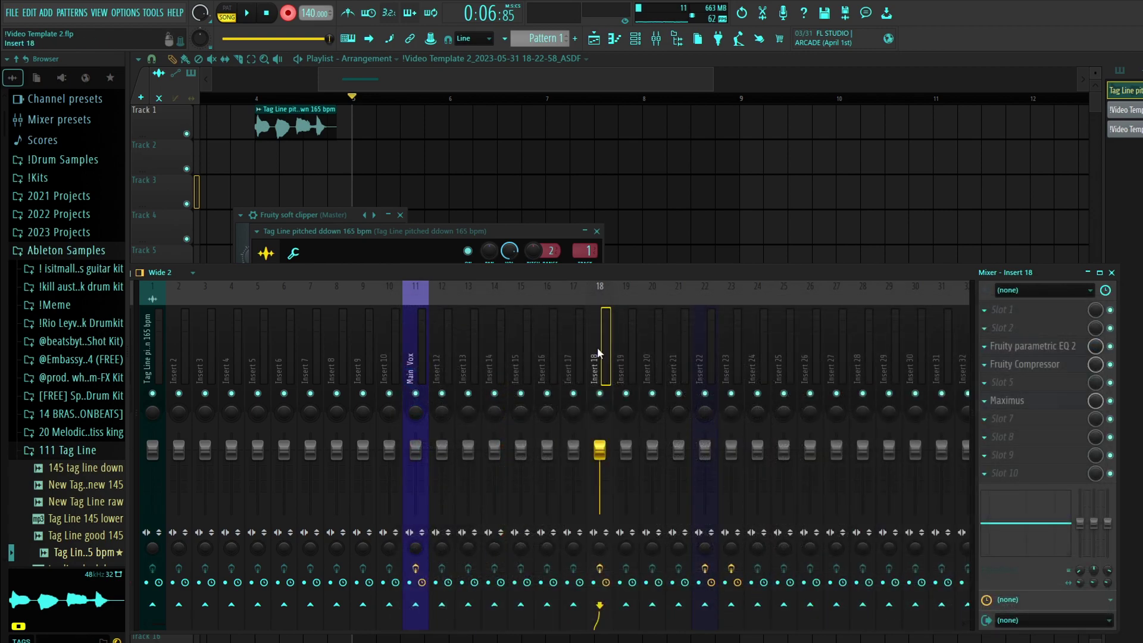
Step: Rename mixer insert 18 to Vocals
{"action": "double_click", "coordinate": [597, 347]}
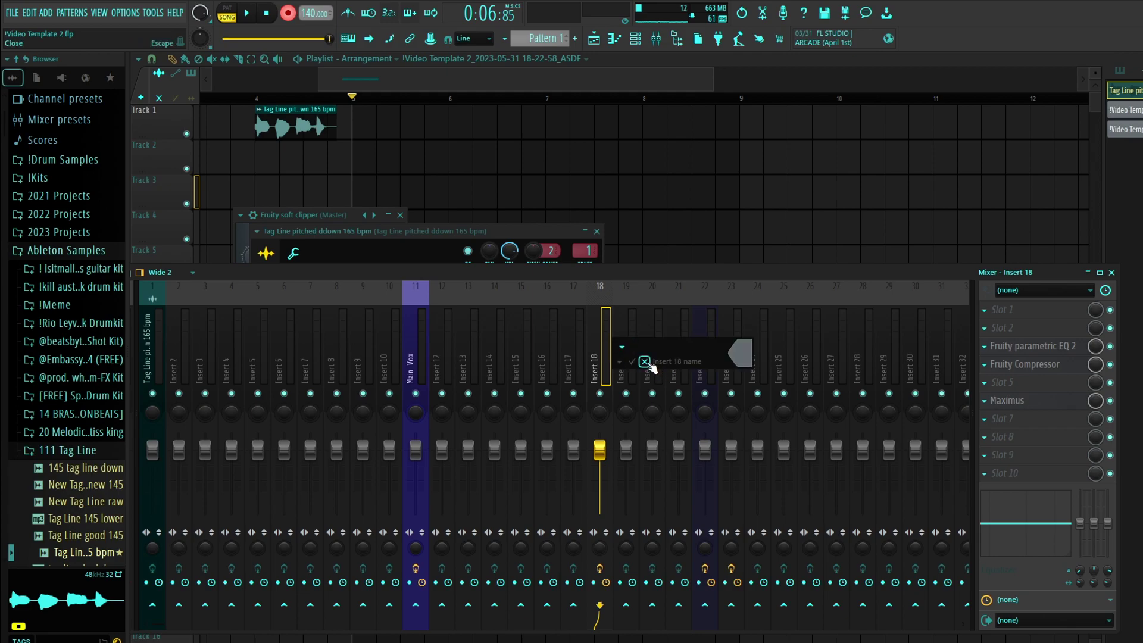
{"action": "left_click", "coordinate": [601, 353]}
{"action": "double_click", "coordinate": [594, 352]}
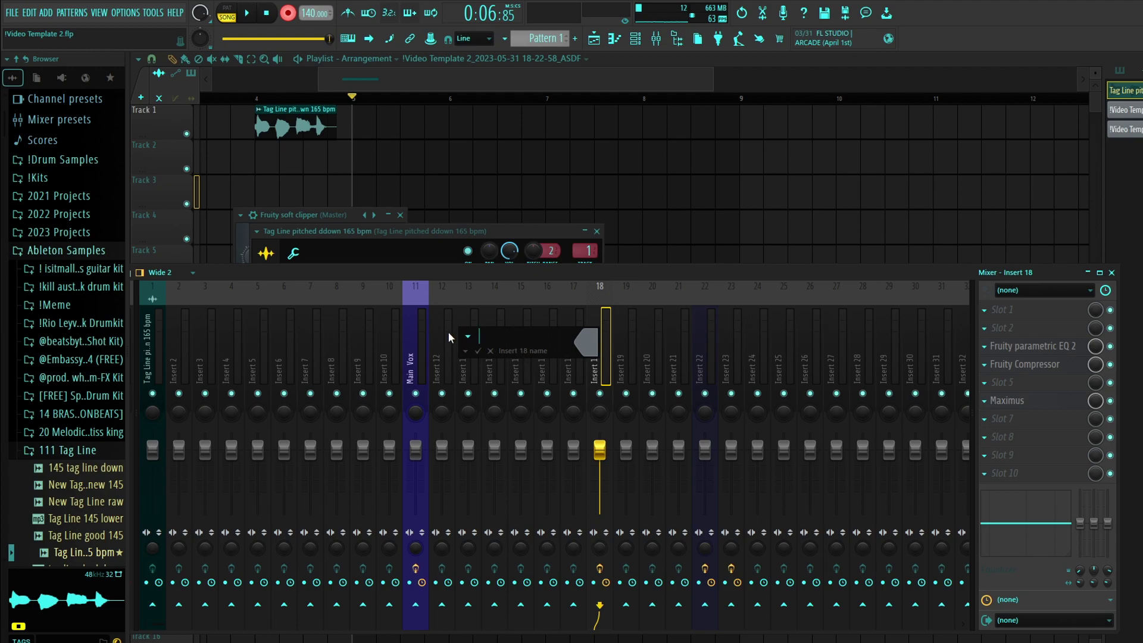
{"action": "type", "text": "Vocals"}
{"action": "left_click", "coordinate": [480, 353]}
Step: Save the Vocals track state to file again, overwriting the existing state file
{"action": "right_click", "coordinate": [609, 352]}
{"action": "mouse_move", "coordinate": [644, 354]}
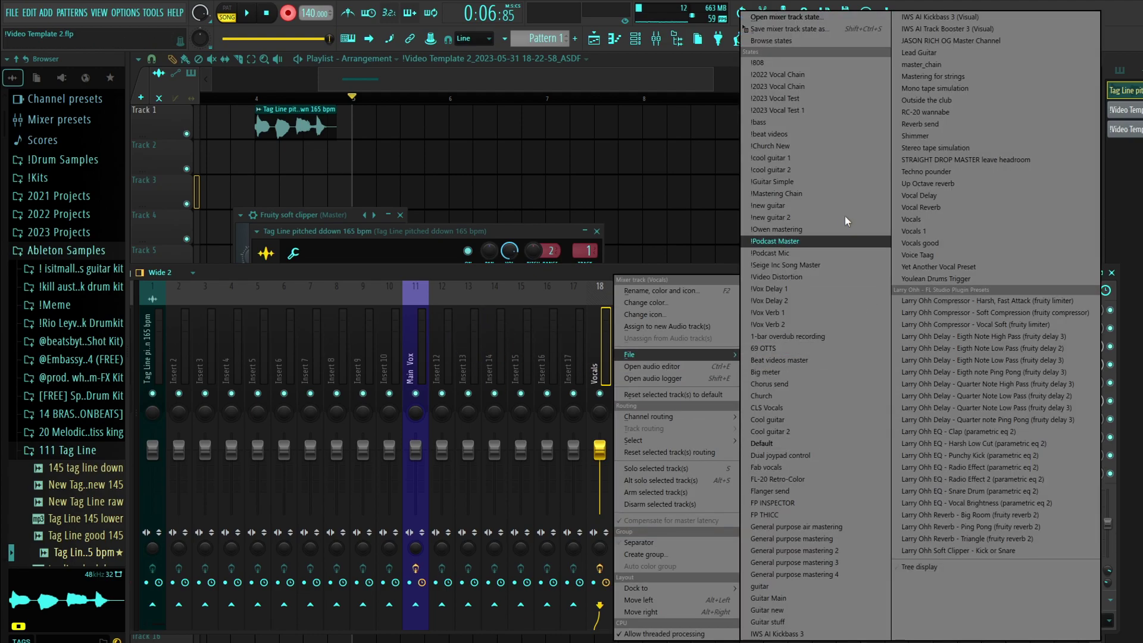
{"action": "left_click", "coordinate": [764, 28]}
{"action": "left_click", "coordinate": [1017, 612]}
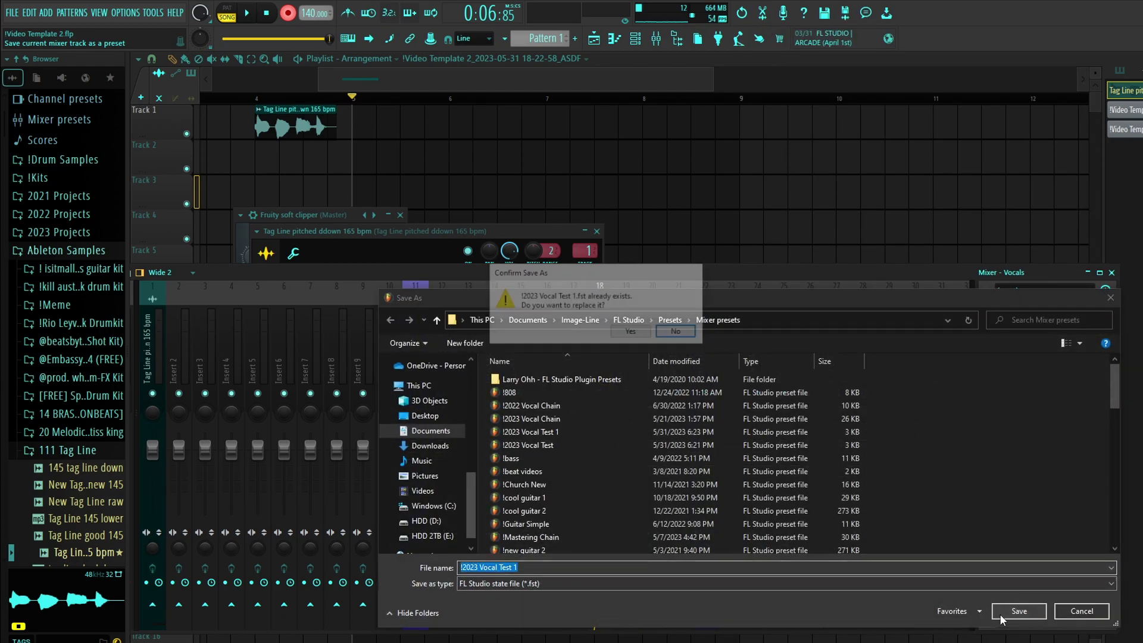
{"action": "left_click", "coordinate": [643, 334]}
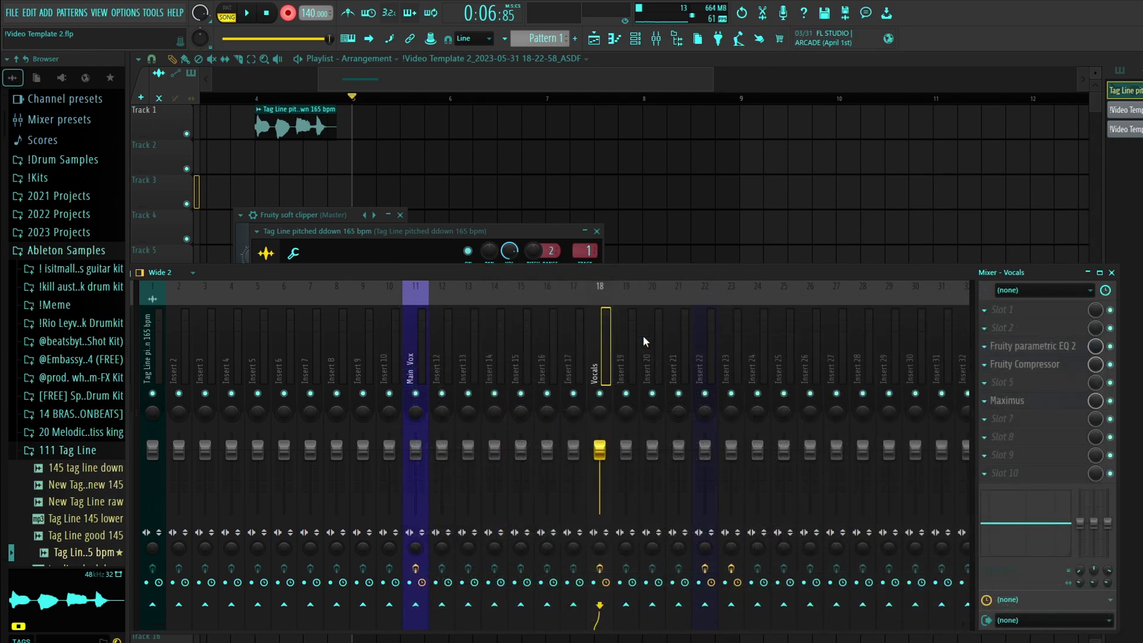
{"action": "right_click", "coordinate": [596, 342]}
Step: Drag the saved Vocals state from the File menu onto insert 19
{"action": "left_click", "coordinate": [596, 339]}
{"action": "right_click", "coordinate": [597, 337]}
{"action": "left_click", "coordinate": [595, 354]}
{"action": "right_click", "coordinate": [595, 355]}
{"action": "mouse_move", "coordinate": [631, 360]}
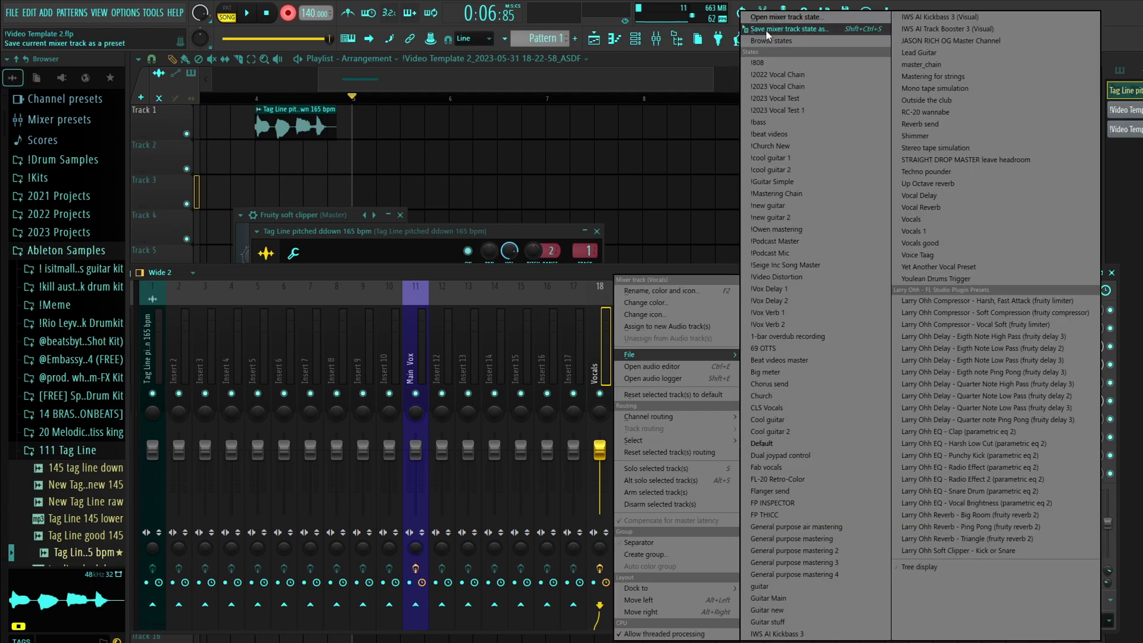
{"action": "left_click_drag", "start_coordinate": [777, 35], "coordinate": [691, 90]}
{"action": "left_click_drag", "start_coordinate": [630, 356], "coordinate": [626, 357]}
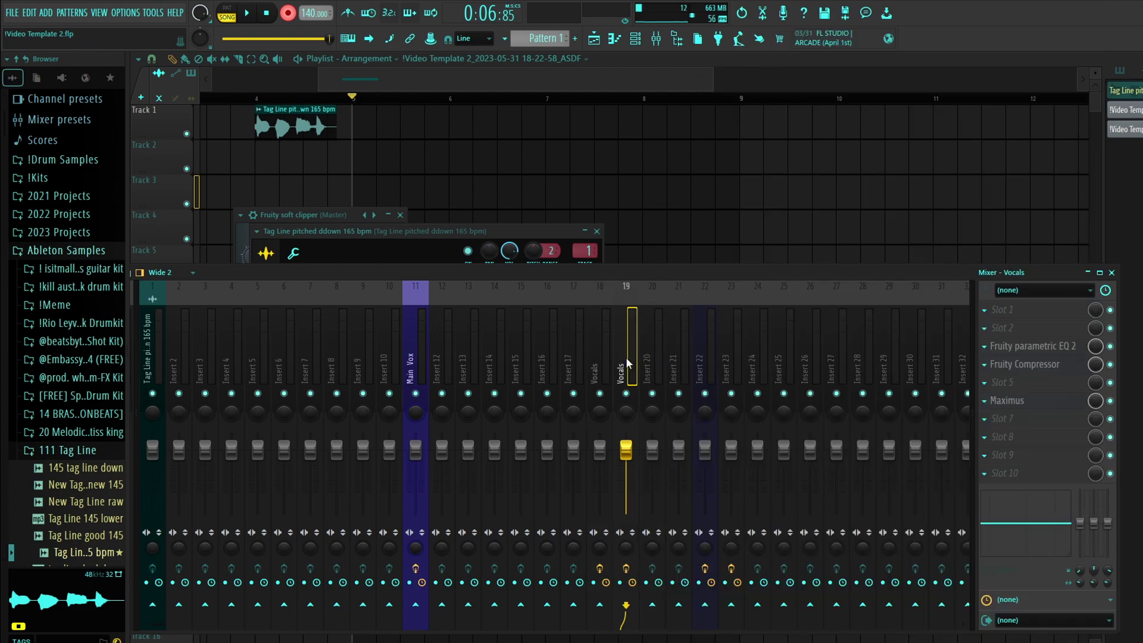
Step: Compare the two Vocals inserts, reselect insert 18, and hide the mixer to show the playlist
{"action": "key", "text": "Left"}
{"action": "key", "text": "Right"}
{"action": "key", "text": "Left"}
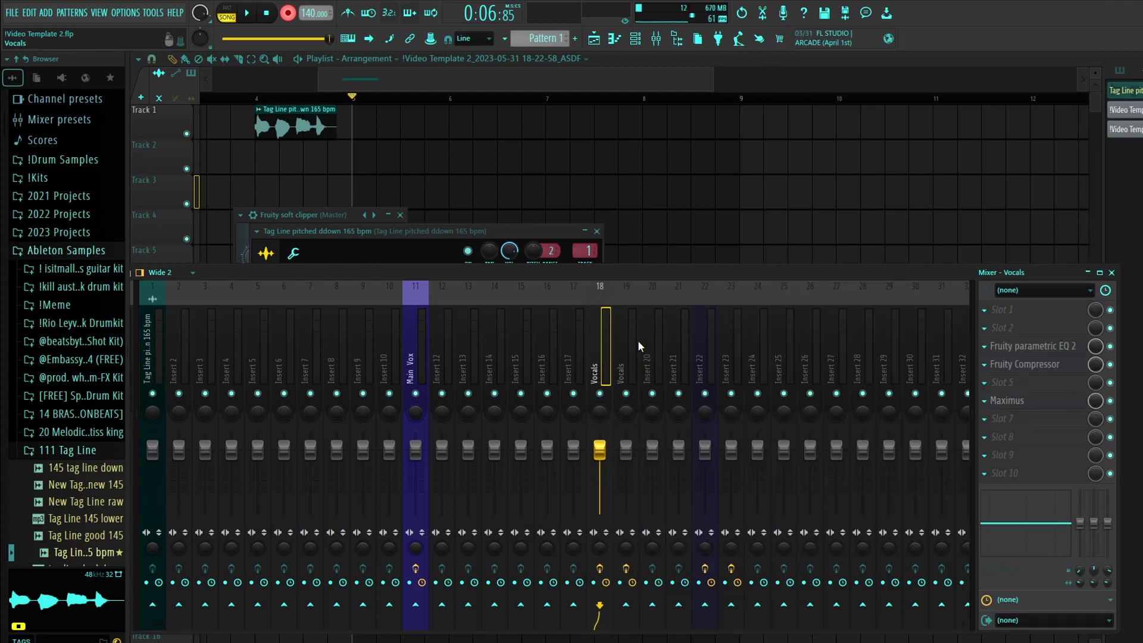
{"action": "key", "text": "Right"}
{"action": "left_click", "coordinate": [599, 342]}
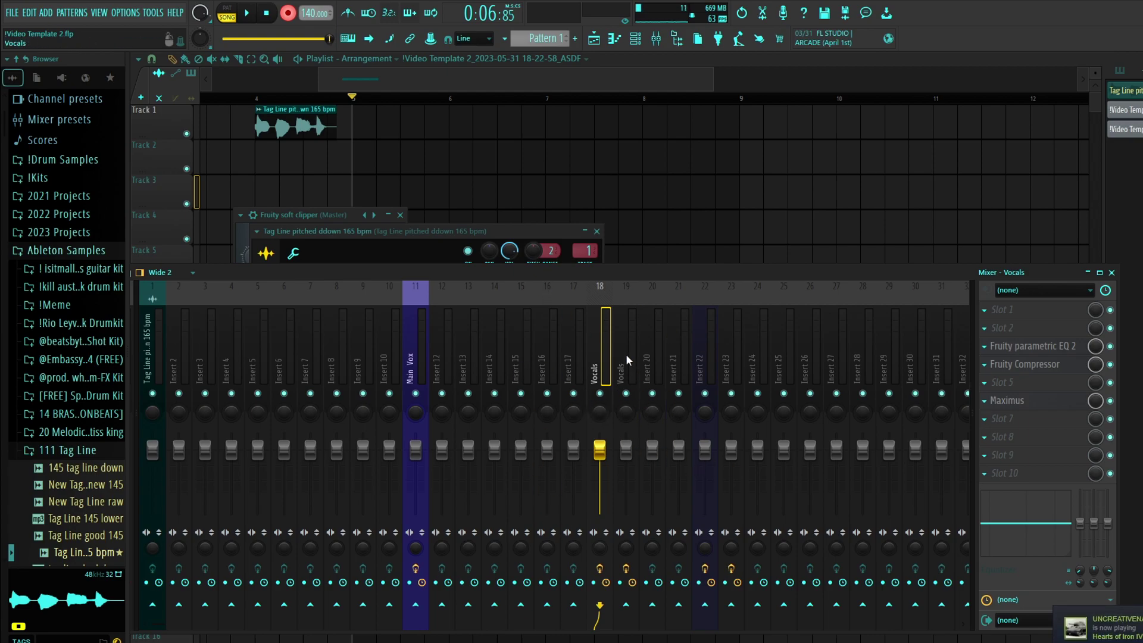
{"action": "key", "text": "F5"}
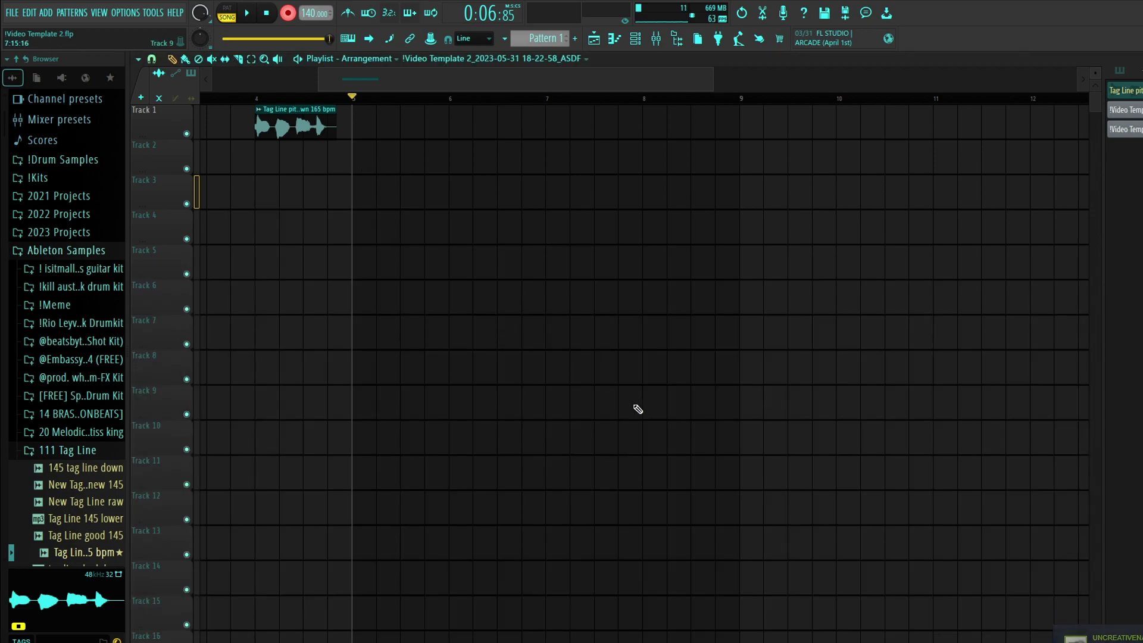
Step: Set the Vocals insert to record from Input 2, record a take, and move it, trimmed, to Track 2
{"action": "key", "text": "F9"}
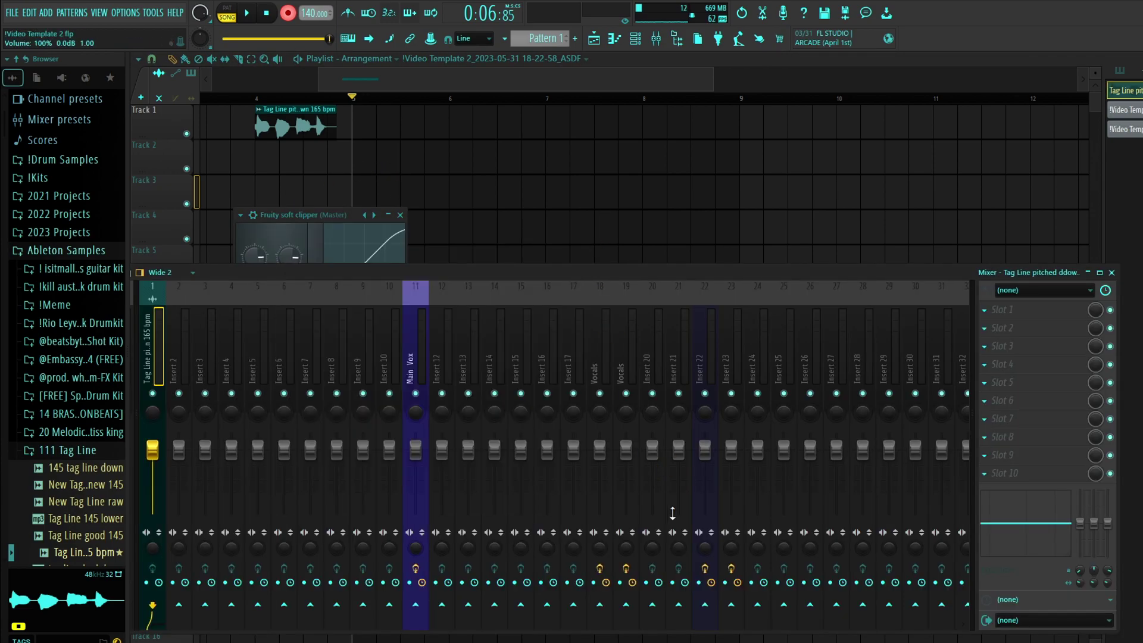
{"action": "left_click", "coordinate": [601, 402]}
{"action": "left_click", "coordinate": [1045, 290]}
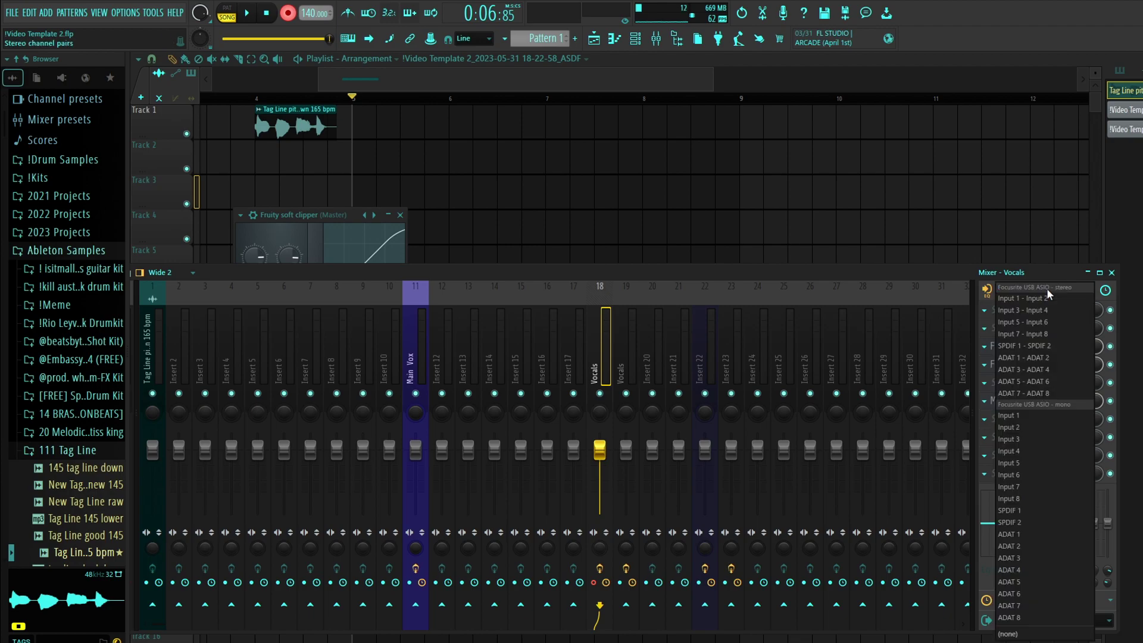
{"action": "left_click", "coordinate": [1030, 439]}
{"action": "key", "text": "F12"}
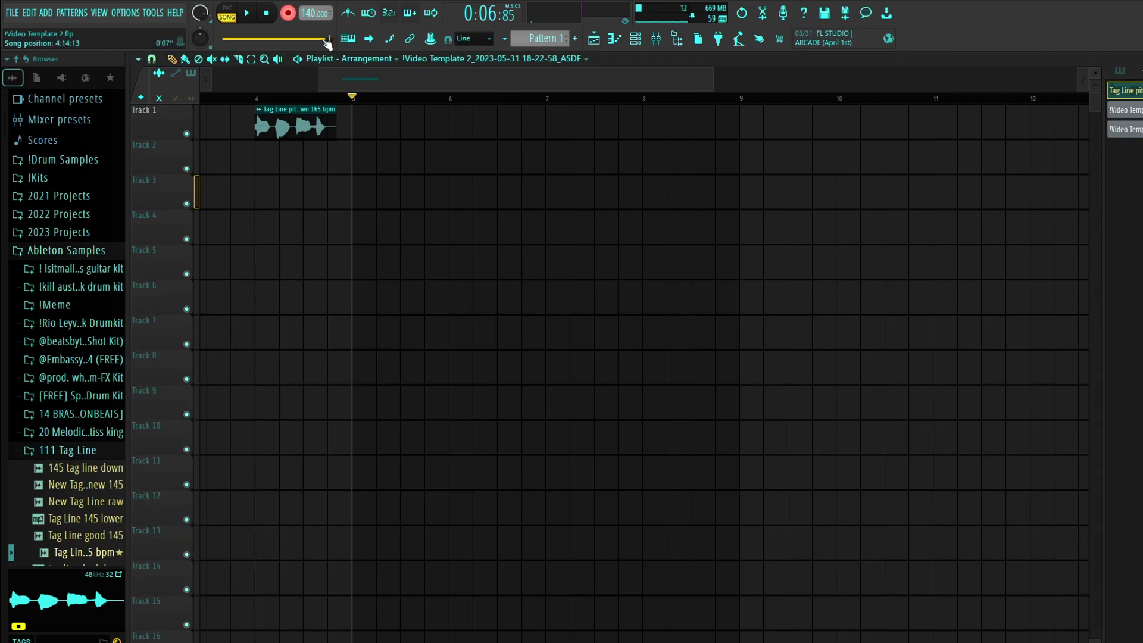
{"action": "key", "text": "space"}
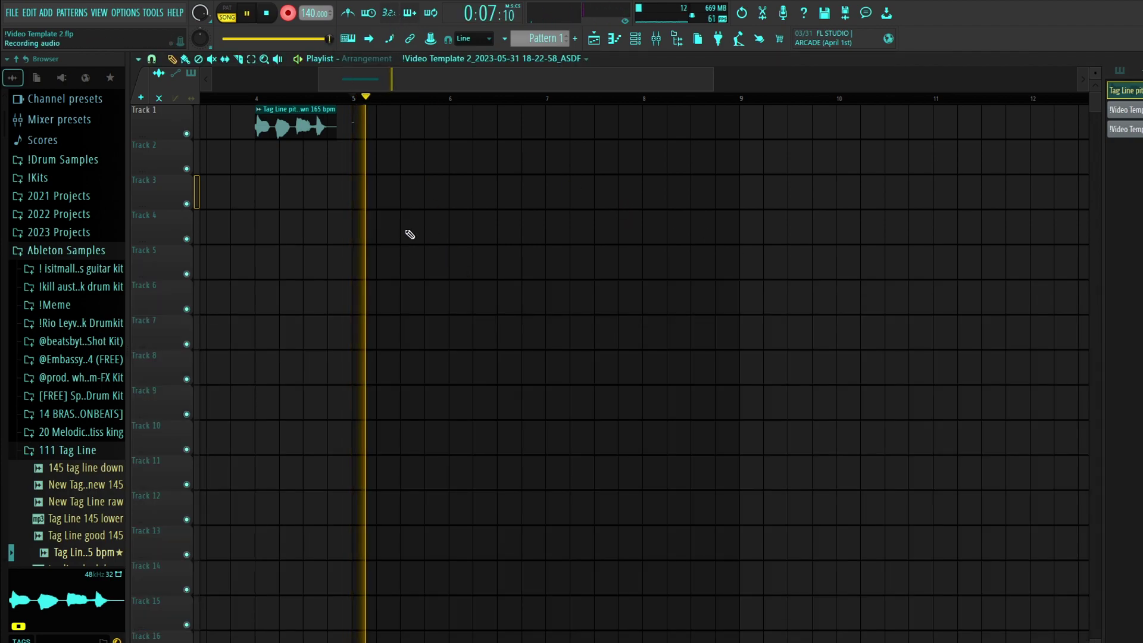
{"action": "key", "text": "space"}
{"action": "left_click_drag", "start_coordinate": [383, 128], "coordinate": [384, 153]}
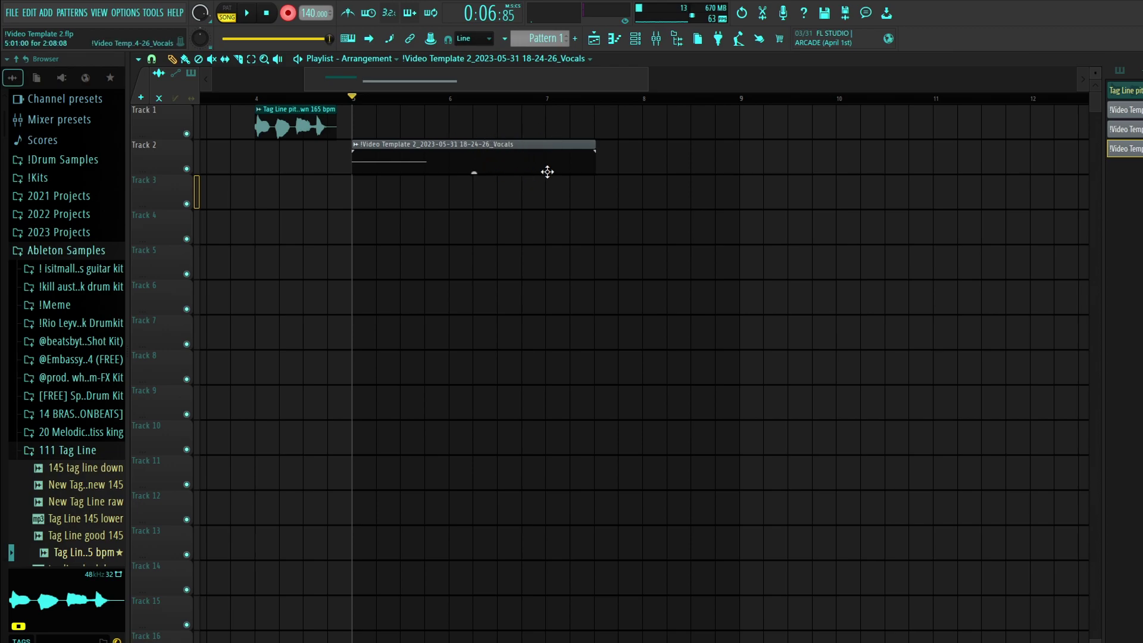
{"action": "left_click_drag", "start_coordinate": [609, 144], "coordinate": [423, 142]}
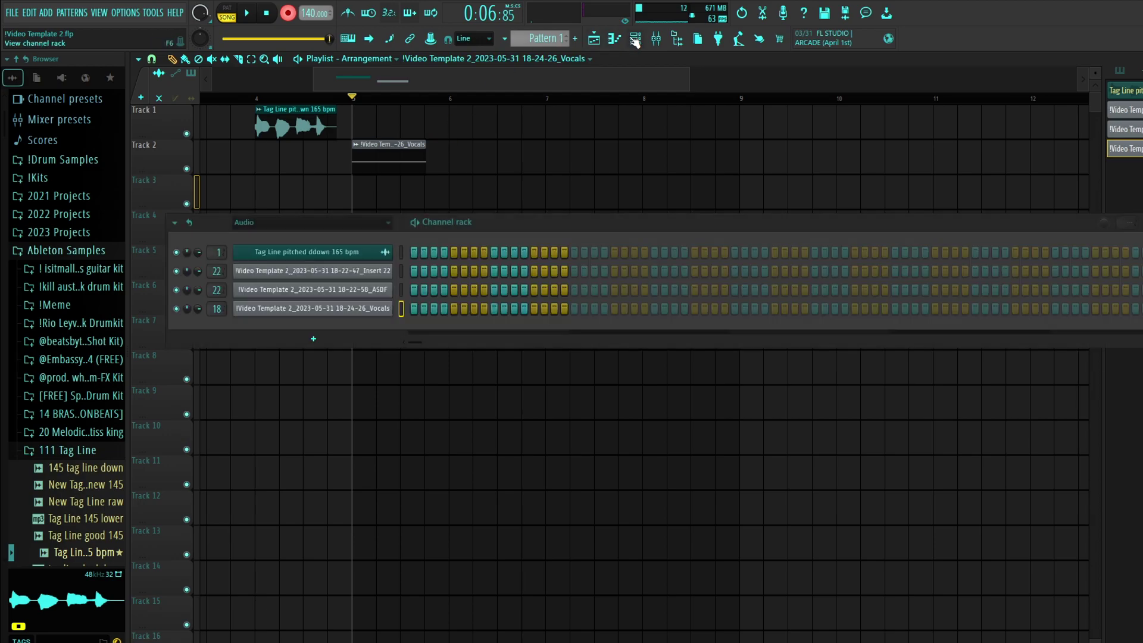
Step: Give the Vocals mixer track a new colour and return to the playlist
{"action": "left_click", "coordinate": [635, 38]}
{"action": "left_click", "coordinate": [635, 38]}
{"action": "left_click", "coordinate": [655, 38]}
{"action": "right_click", "coordinate": [599, 295]}
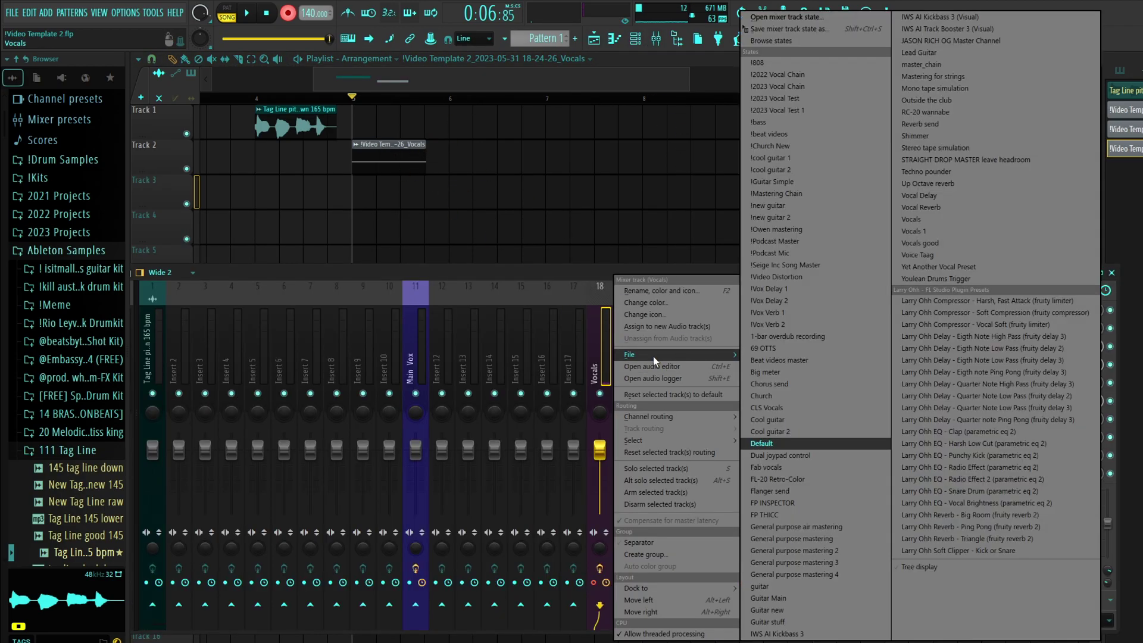
{"action": "left_click", "coordinate": [595, 304]}
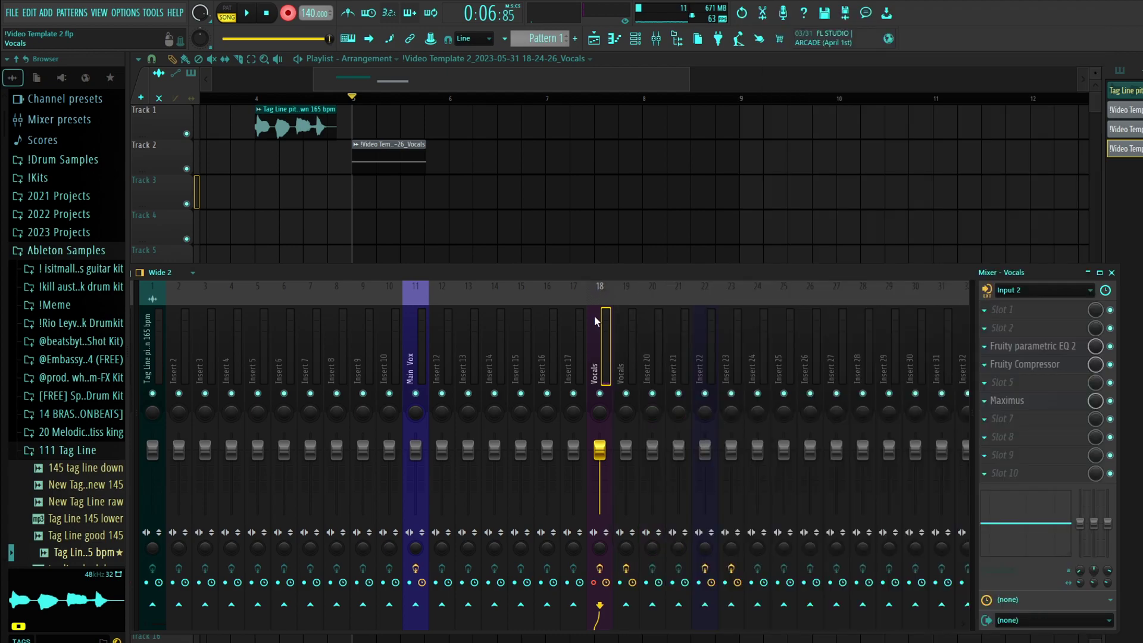
{"action": "left_click", "coordinate": [738, 356]}
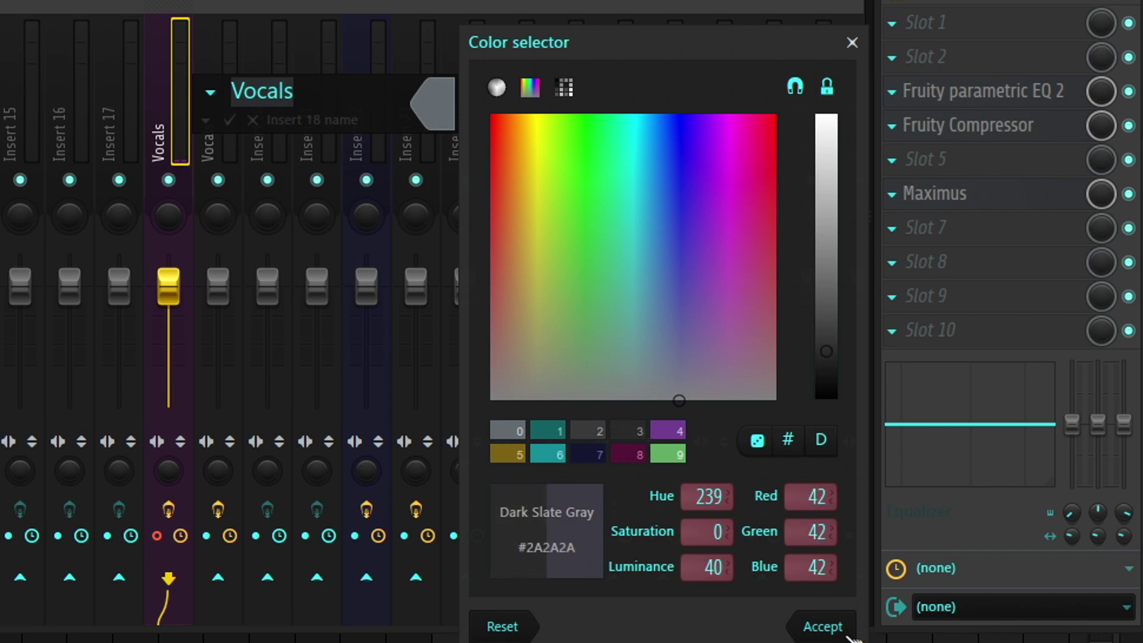
{"action": "left_click", "coordinate": [847, 633]}
{"action": "key", "text": "F5"}
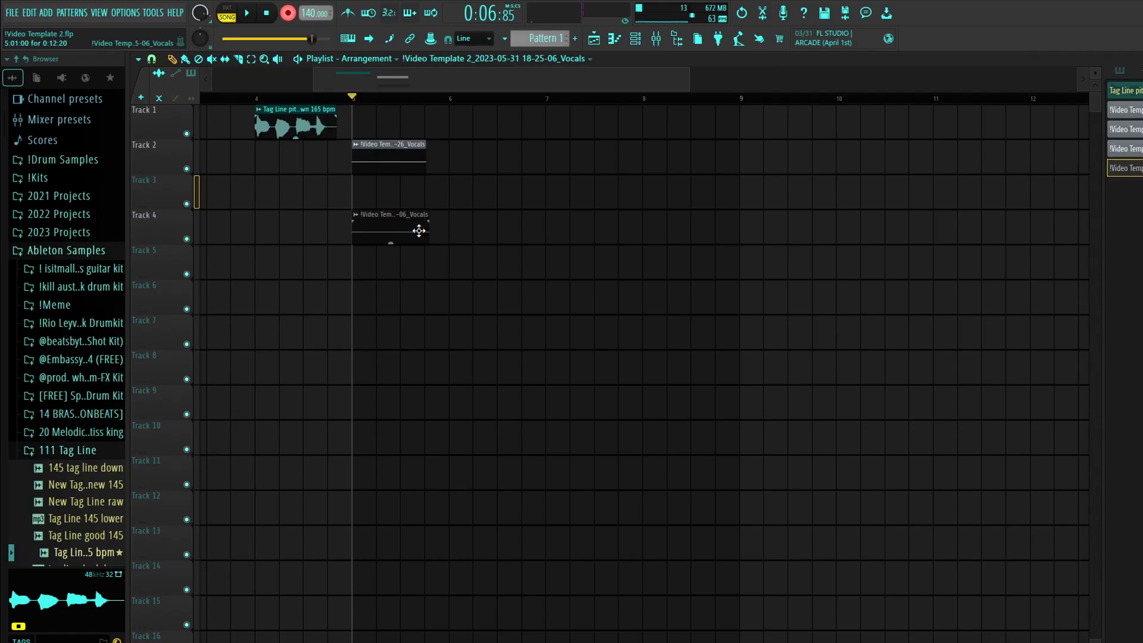
{"action": "scroll", "coordinate": [373, 230], "scroll_direction": "up", "scroll_amount": 5}
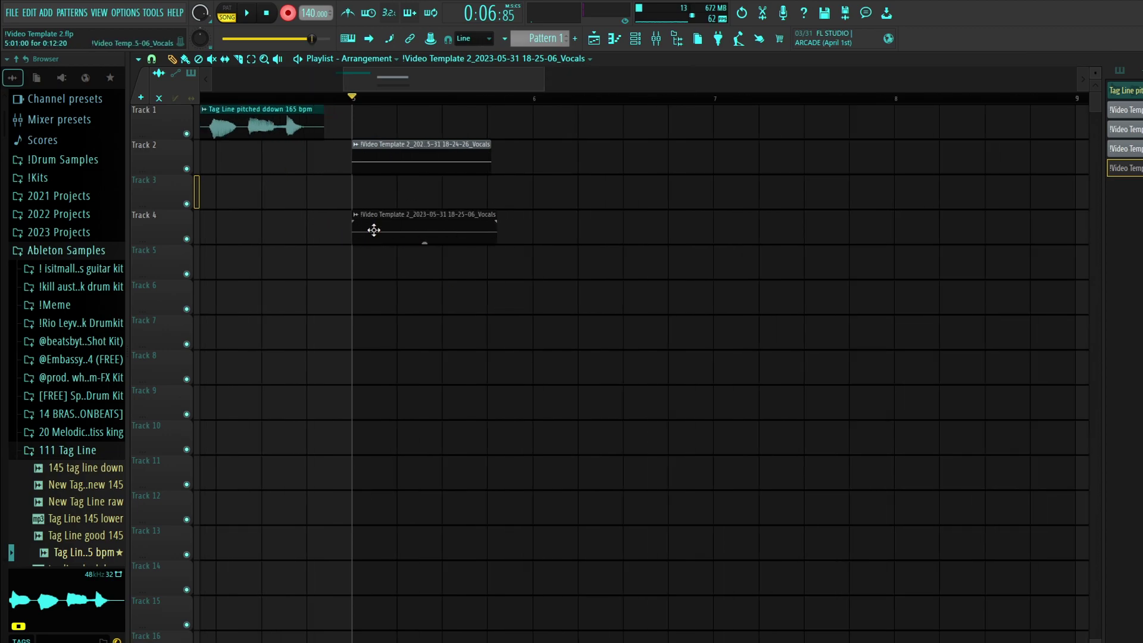
{"action": "scroll", "coordinate": [610, 375], "scroll_direction": "down", "scroll_amount": 4}
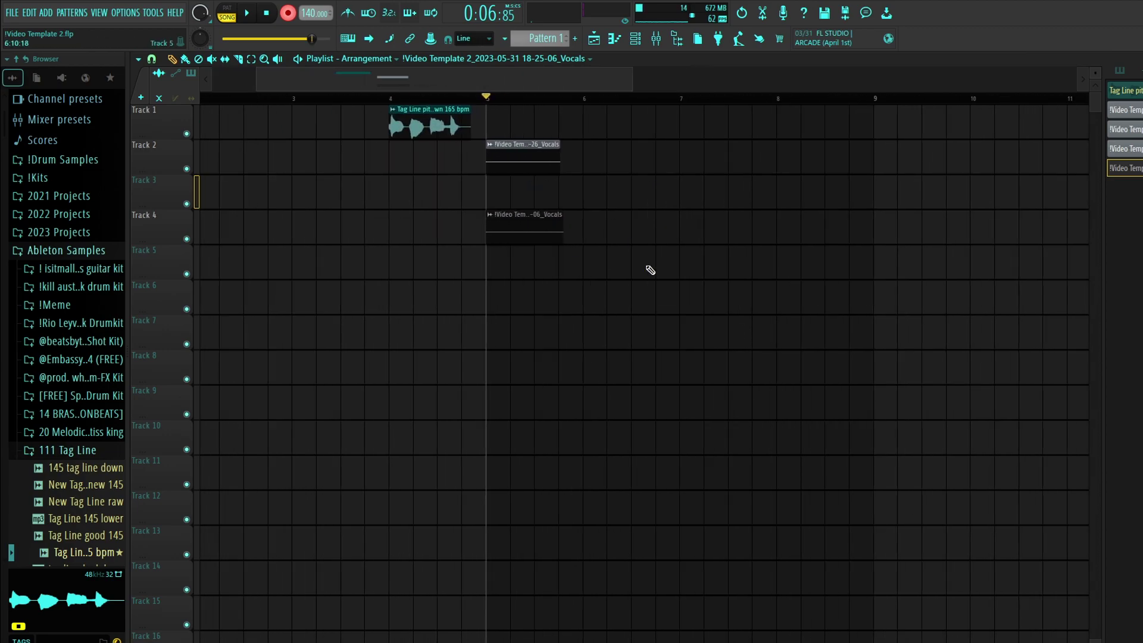
{"action": "left_click", "coordinate": [658, 39]}
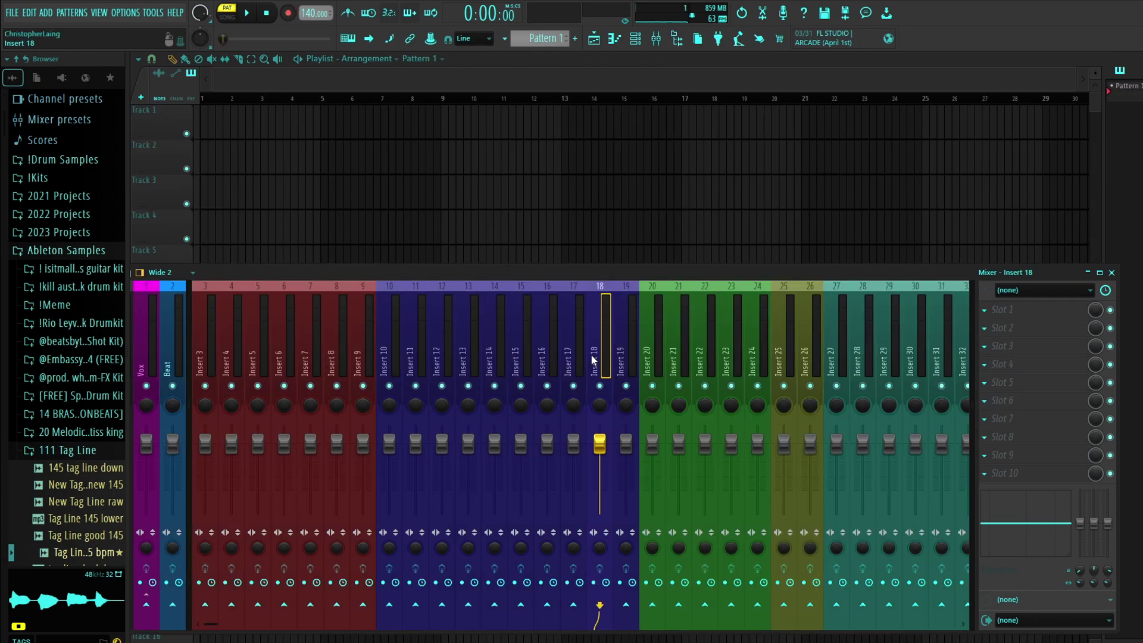
Step: Load the saved mastering chain, NLS Buss Stereo through FabFilter Pro-L 2, onto the Master track
{"action": "left_click_drag", "start_coordinate": [395, 280], "coordinate": [488, 220]}
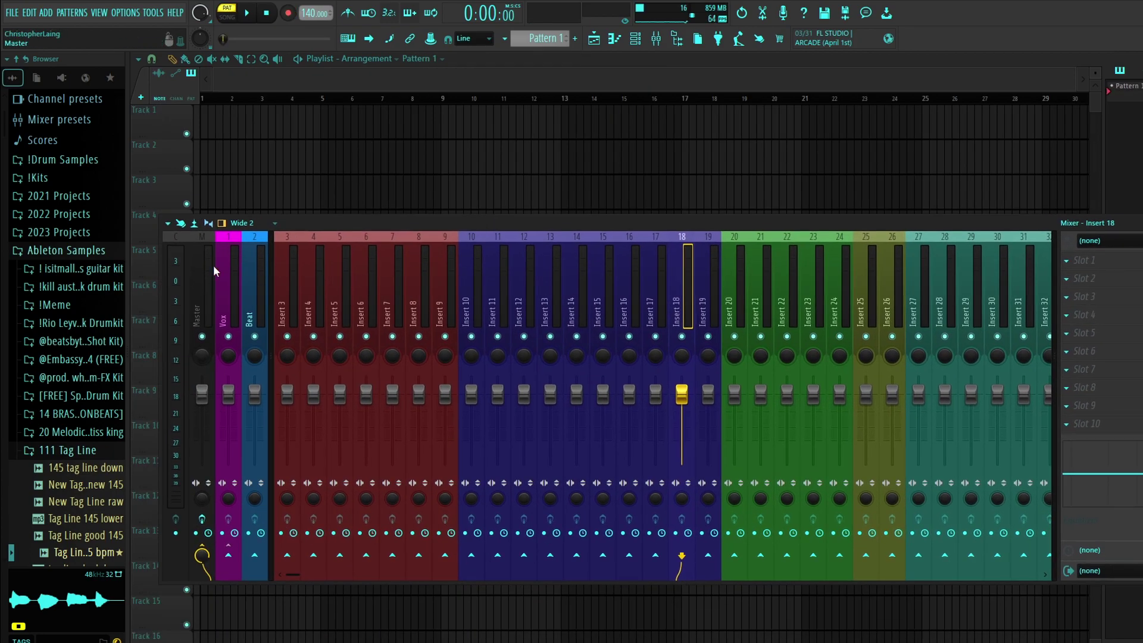
{"action": "left_click", "coordinate": [250, 262]}
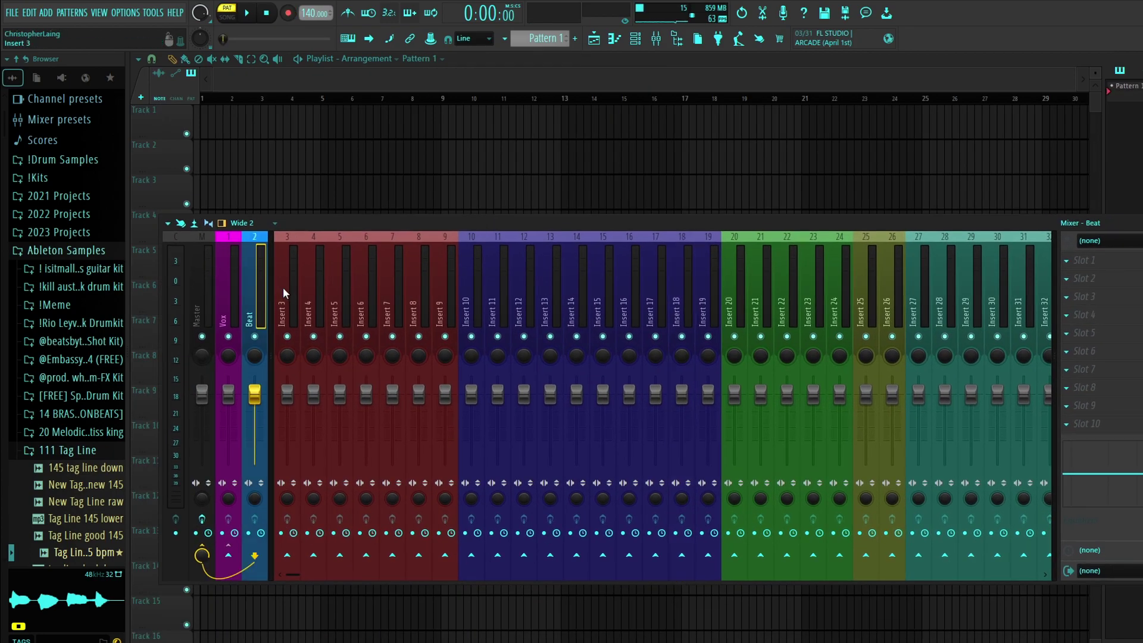
{"action": "left_click", "coordinate": [208, 267]}
{"action": "right_click", "coordinate": [206, 264]}
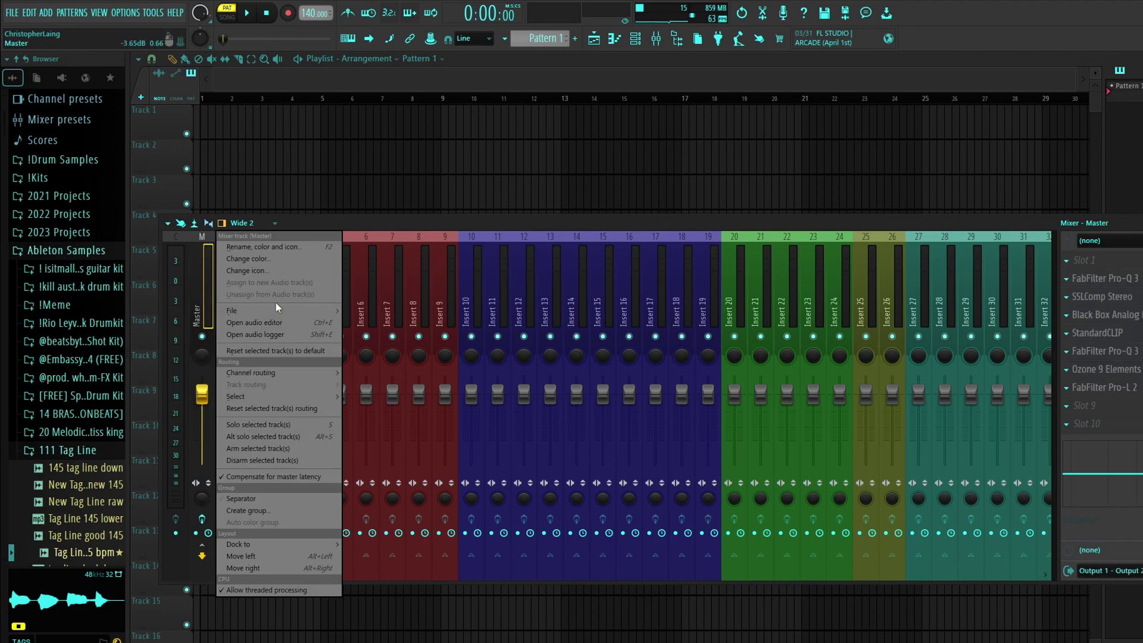
{"action": "mouse_move", "coordinate": [276, 305]}
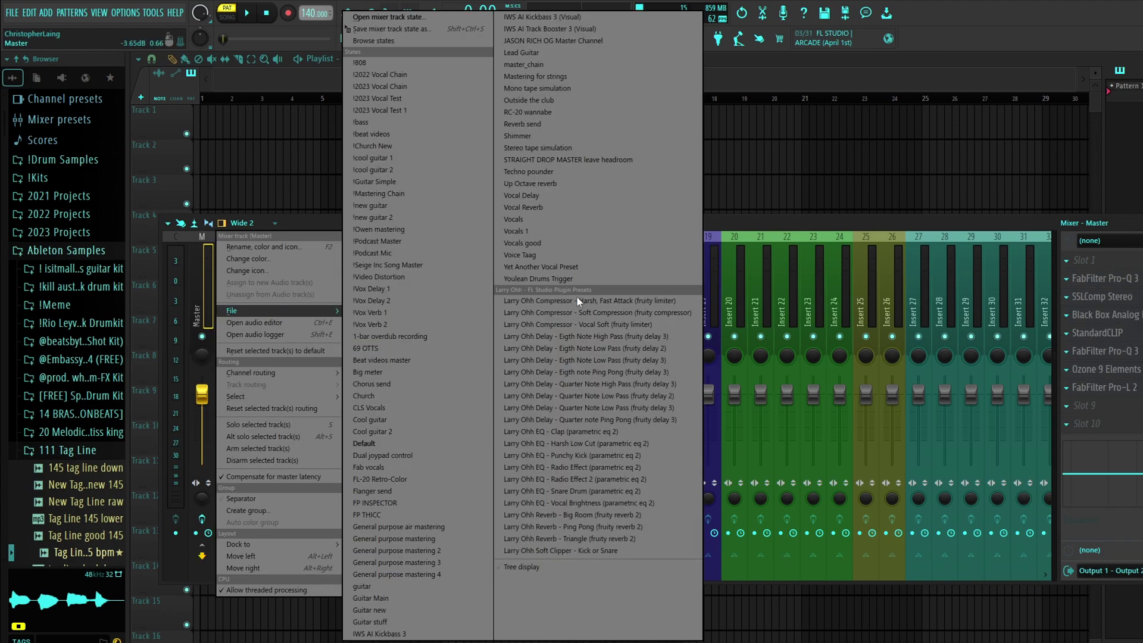
{"action": "left_click", "coordinate": [1062, 391]}
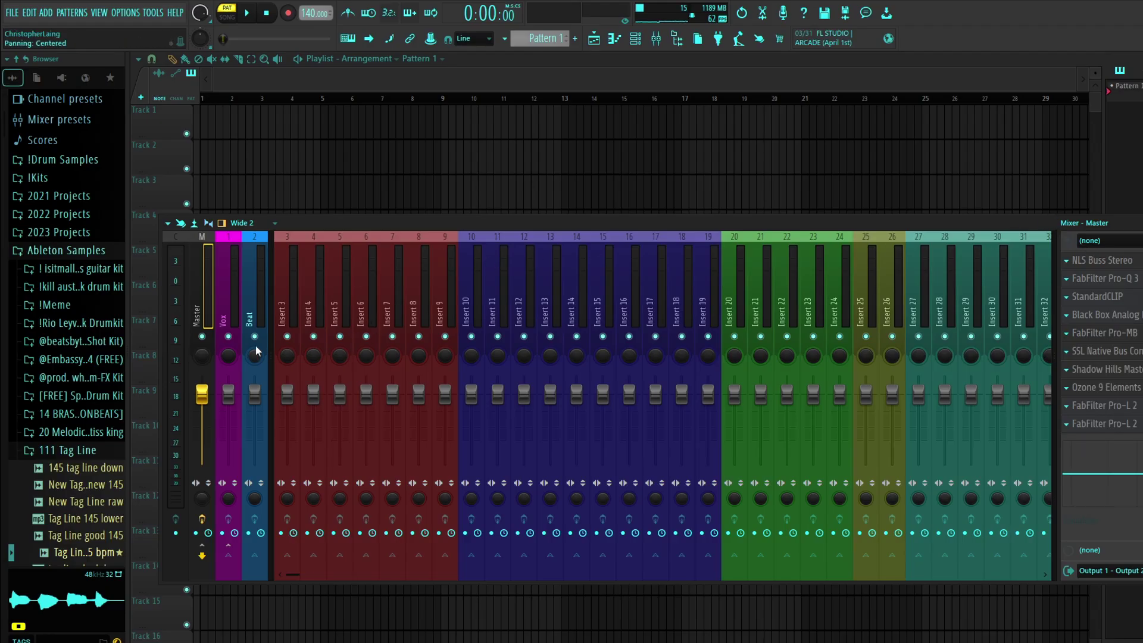
Step: Look over the Vox and empty inserts, then bring up Insert 10's saved mixer-track states list
{"action": "left_click", "coordinate": [221, 250]}
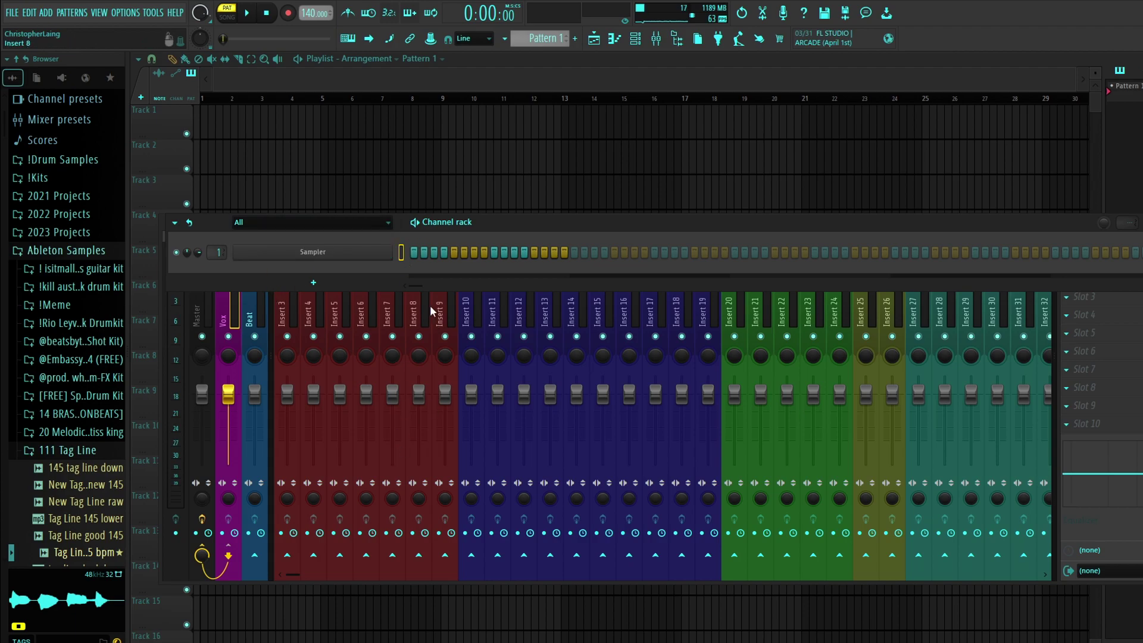
{"action": "left_click", "coordinate": [281, 286]}
{"action": "scroll", "coordinate": [649, 276], "scroll_direction": "down", "scroll_amount": 10}
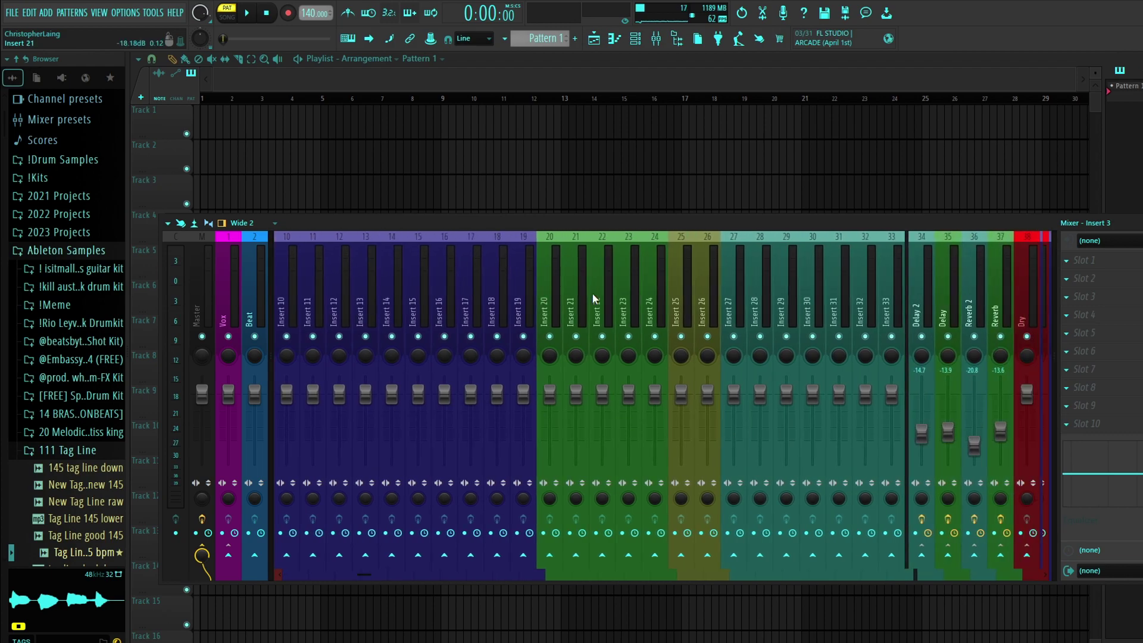
{"action": "scroll", "coordinate": [562, 275], "scroll_direction": "up", "scroll_amount": 2}
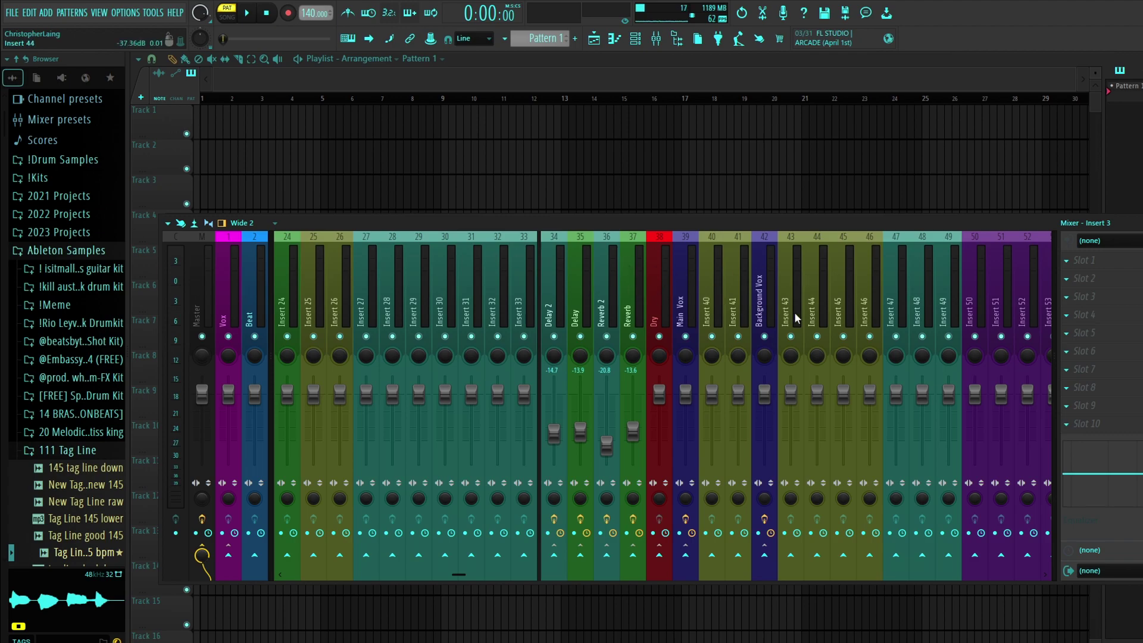
{"action": "scroll", "coordinate": [795, 312], "scroll_direction": "down", "scroll_amount": 5}
{"action": "scroll", "coordinate": [836, 293], "scroll_direction": "up", "scroll_amount": 5}
{"action": "scroll", "coordinate": [726, 311], "scroll_direction": "up", "scroll_amount": 10}
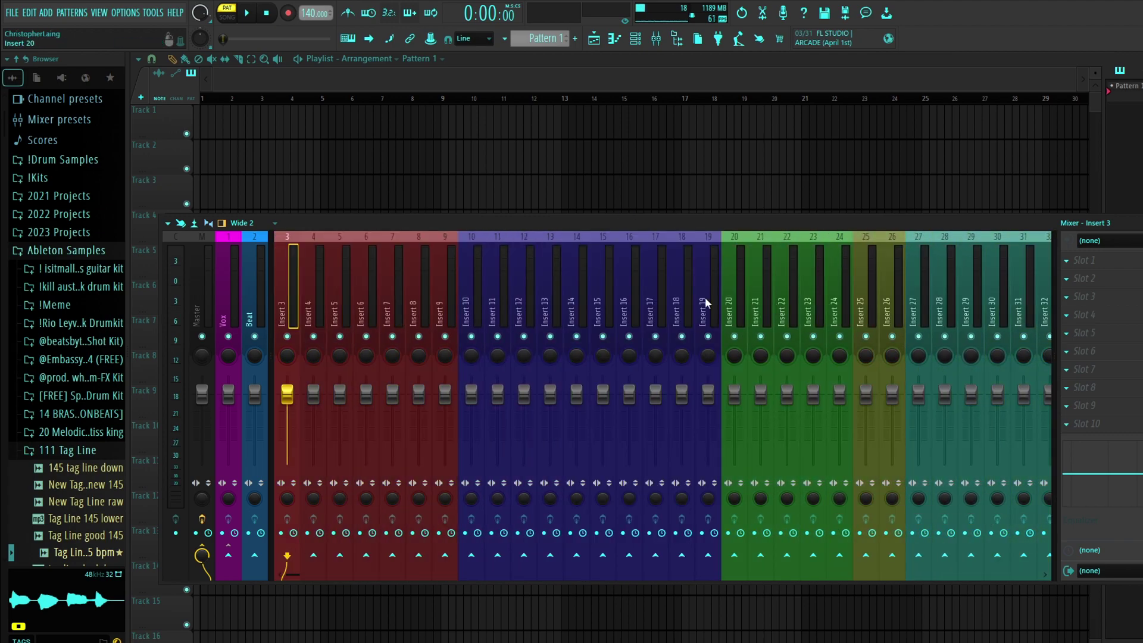
{"action": "left_click", "coordinate": [463, 272]}
{"action": "left_click", "coordinate": [285, 294]}
{"action": "left_click", "coordinate": [465, 299]}
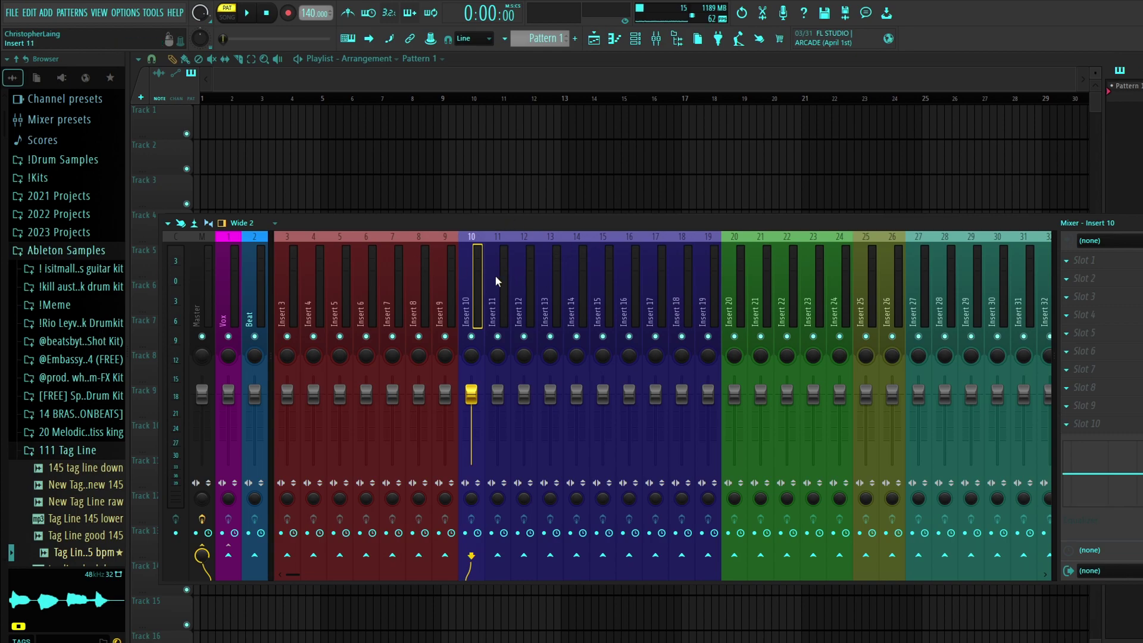
{"action": "right_click", "coordinate": [469, 299]}
Step: Close the states list and inspect the routing of the Vox, Beat, Main Vox and Dry tracks
{"action": "mouse_move", "coordinate": [536, 310]}
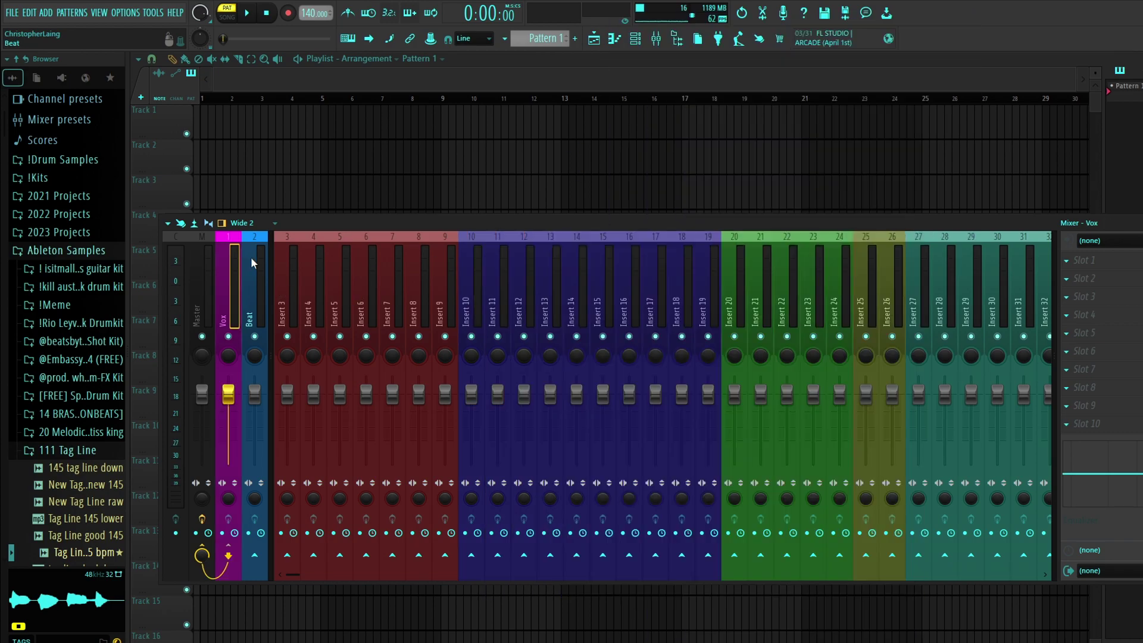
{"action": "left_click", "coordinate": [228, 256]}
{"action": "left_click", "coordinate": [251, 256]}
{"action": "left_click", "coordinate": [232, 288]}
{"action": "scroll", "coordinate": [512, 287], "scroll_direction": "right", "scroll_amount": 4}
{"action": "left_click", "coordinate": [931, 312]}
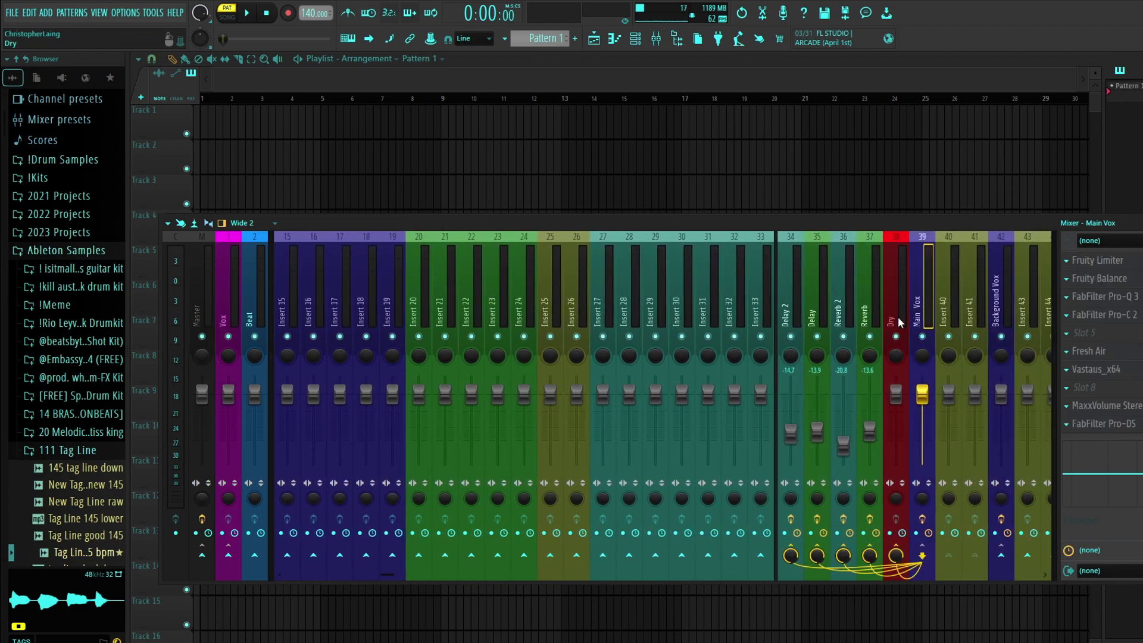
{"action": "key", "text": "Left"}
{"action": "left_click", "coordinate": [229, 302]}
{"action": "left_click", "coordinate": [264, 298]}
{"action": "scroll", "coordinate": [367, 284], "scroll_direction": "left", "scroll_amount": 4}
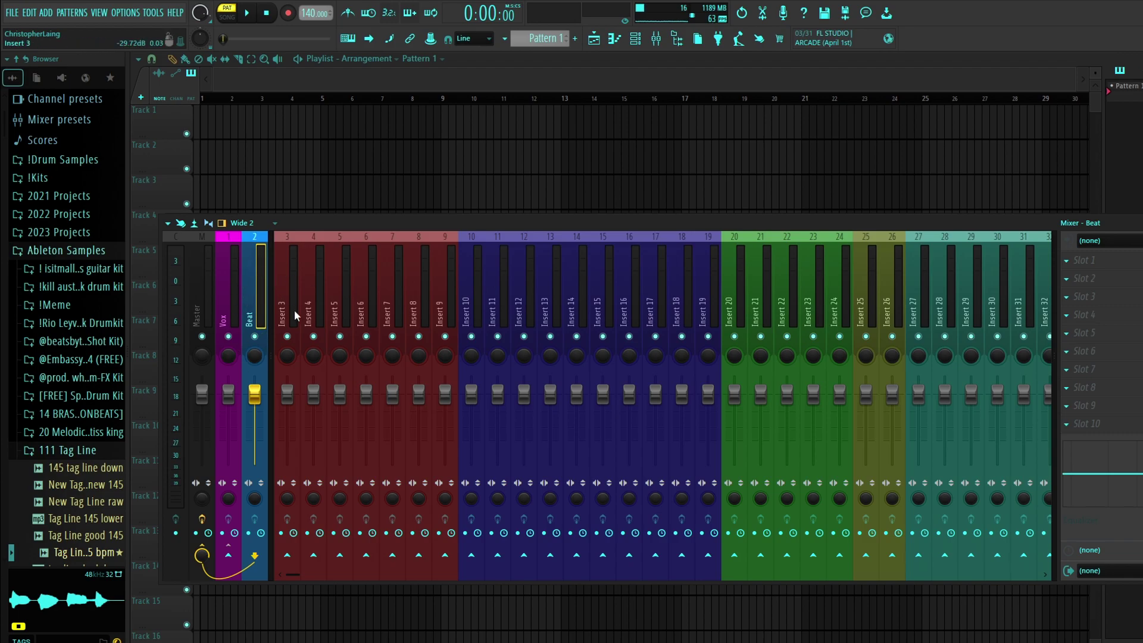
Step: Load Fruity Send into slot 7 of the Beat track via a 'send' plugin search
{"action": "left_click", "coordinate": [230, 283]}
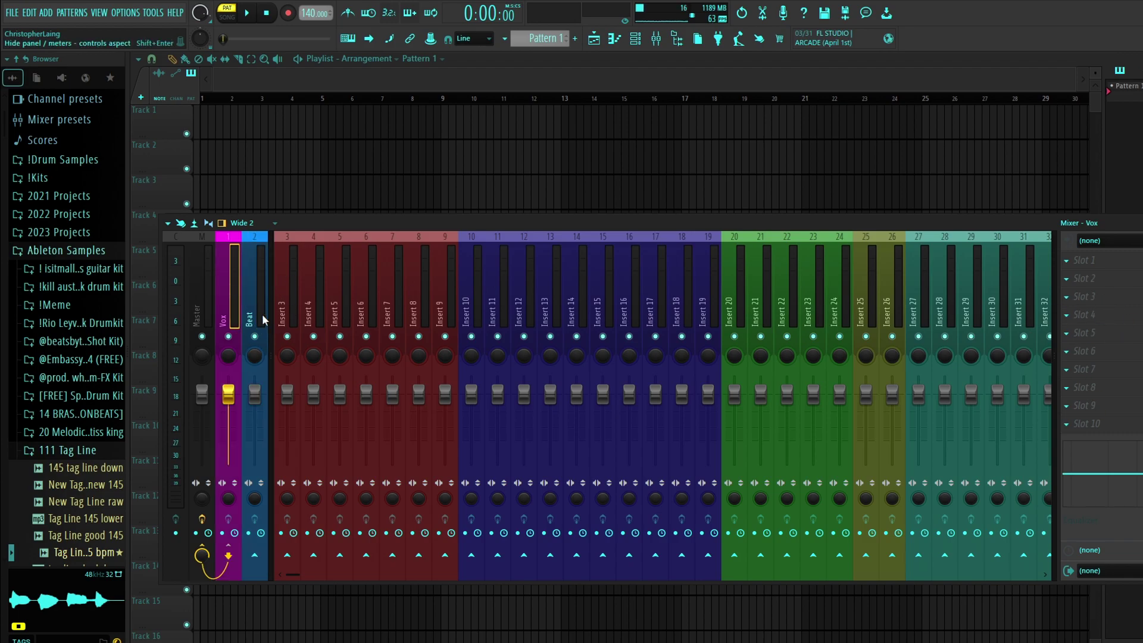
{"action": "left_click", "coordinate": [205, 288]}
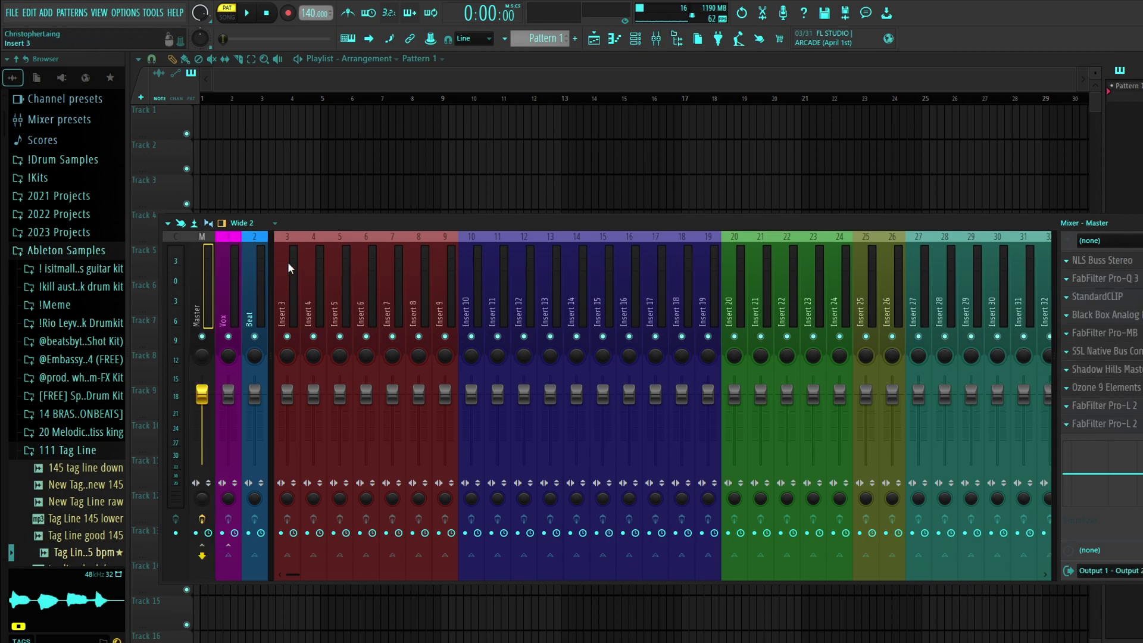
{"action": "left_click", "coordinate": [285, 303]}
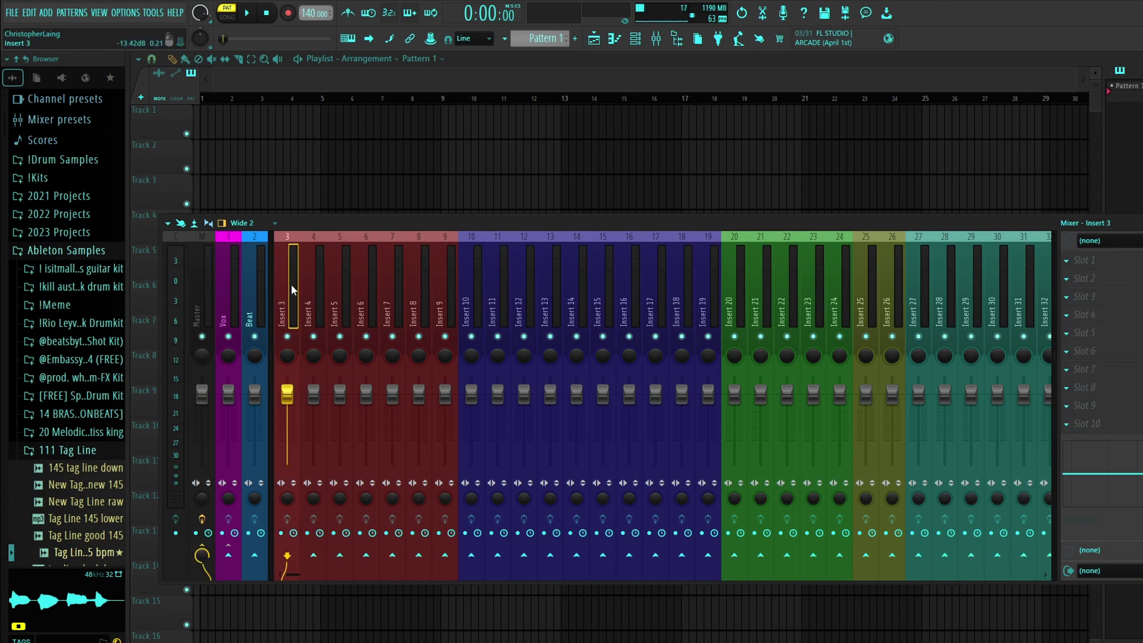
{"action": "left_click", "coordinate": [263, 269]}
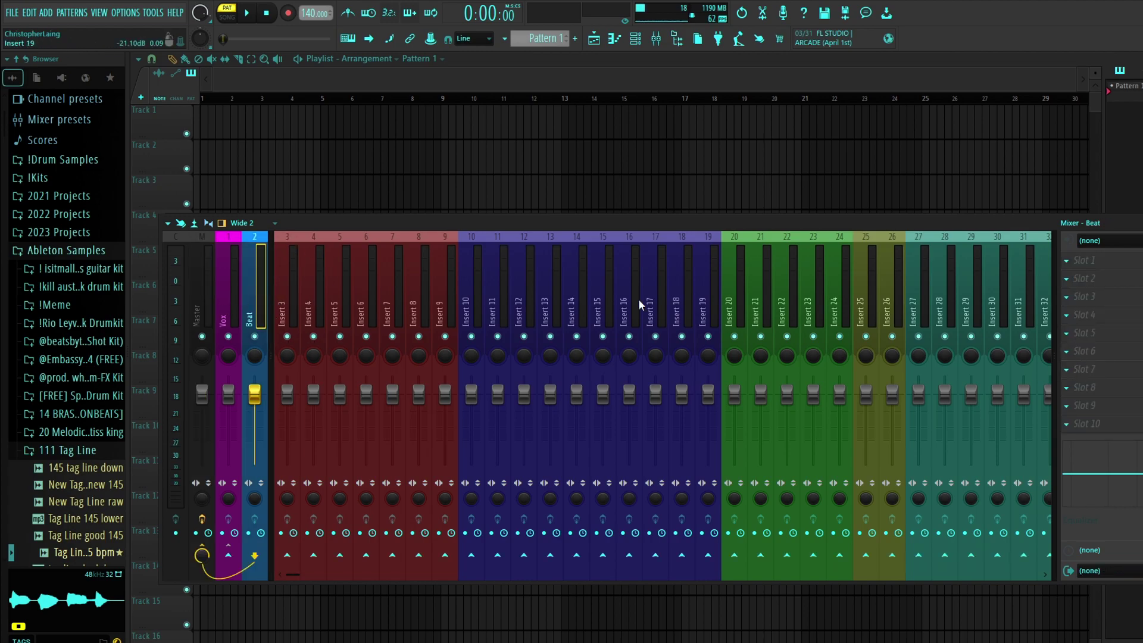
{"action": "left_click", "coordinate": [1115, 369]}
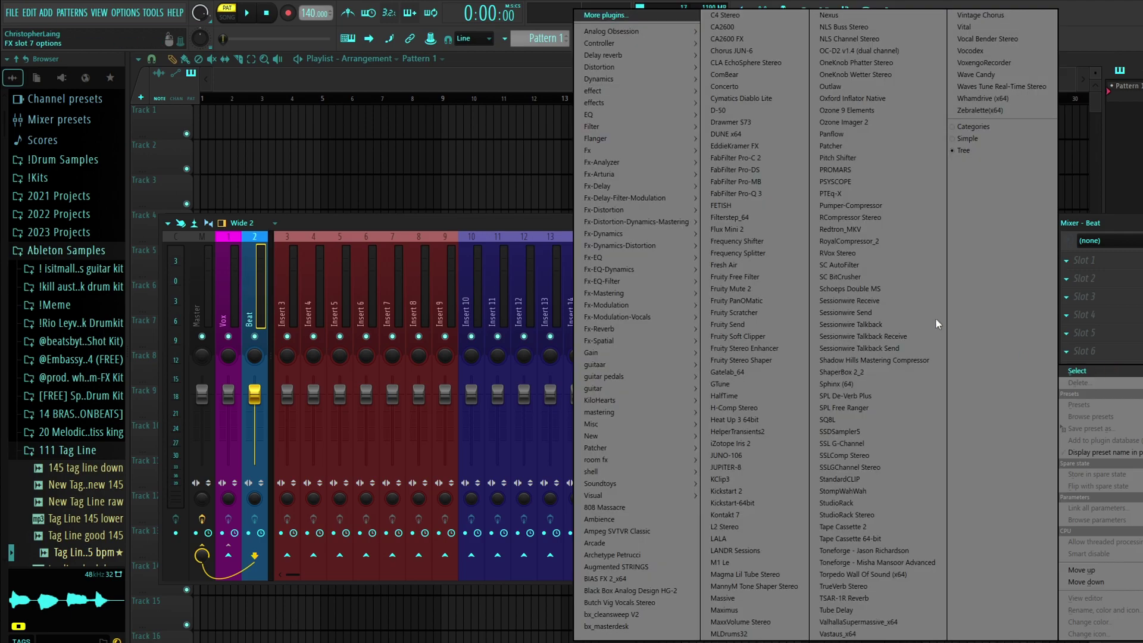
{"action": "left_click", "coordinate": [625, 17]}
{"action": "type", "text": "send"}
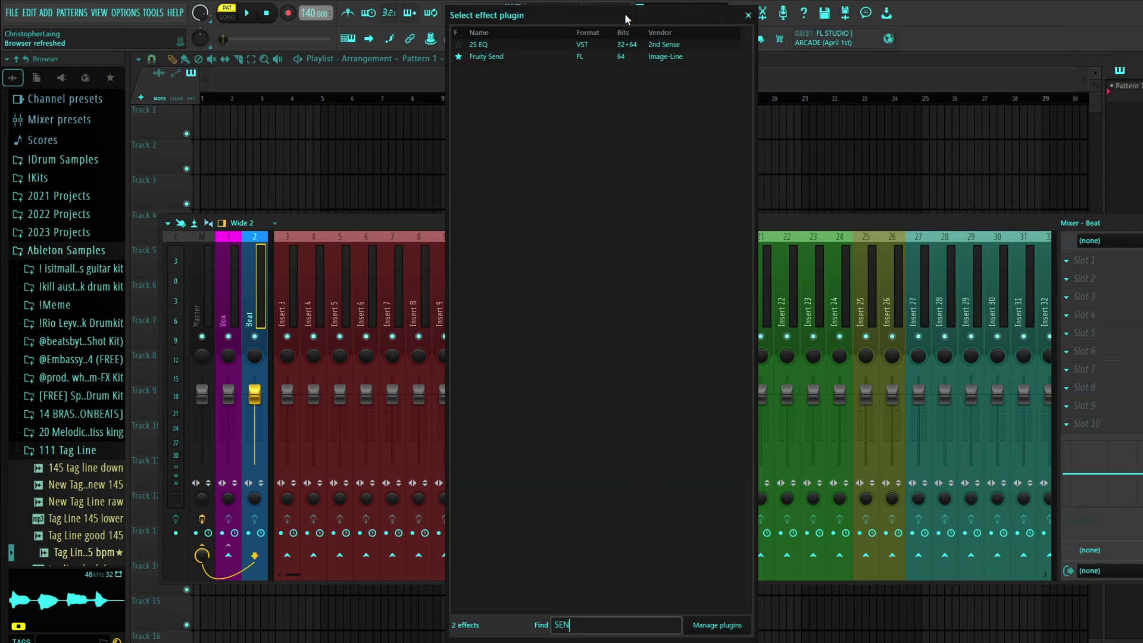
{"action": "key", "text": "Return"}
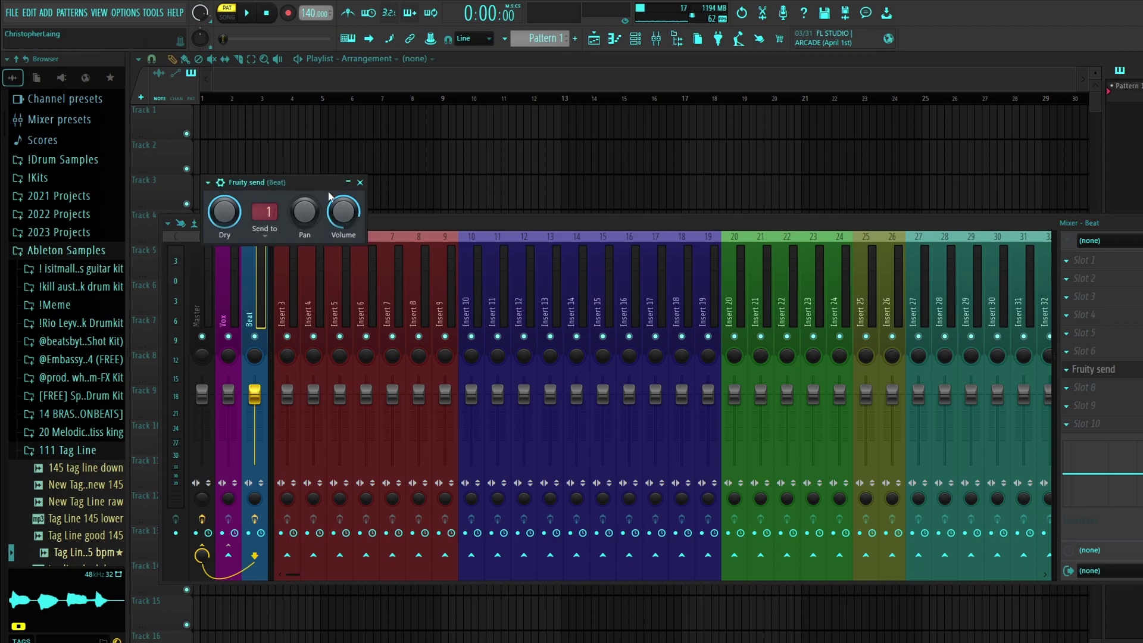
{"action": "left_click", "coordinate": [359, 183]}
{"action": "scroll", "coordinate": [643, 273], "scroll_direction": "down", "scroll_amount": 2}
{"action": "scroll", "coordinate": [635, 268], "scroll_direction": "down", "scroll_amount": 19}
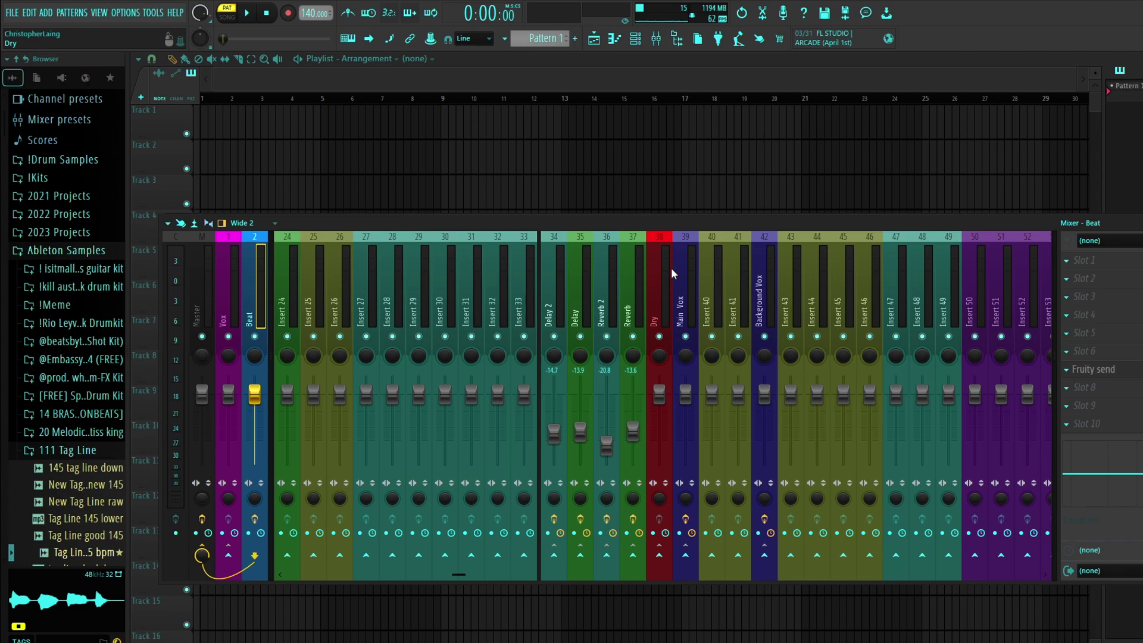
{"action": "scroll", "coordinate": [671, 271], "scroll_direction": "up", "scroll_amount": 11}
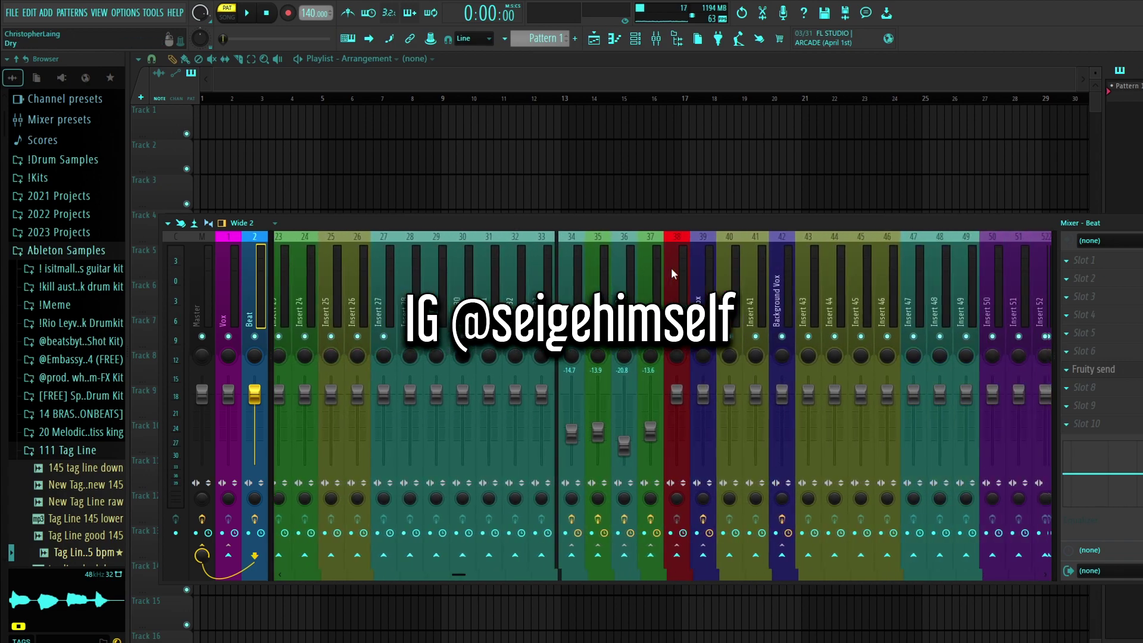
{"action": "scroll", "coordinate": [671, 267], "scroll_direction": "down", "scroll_amount": 12}
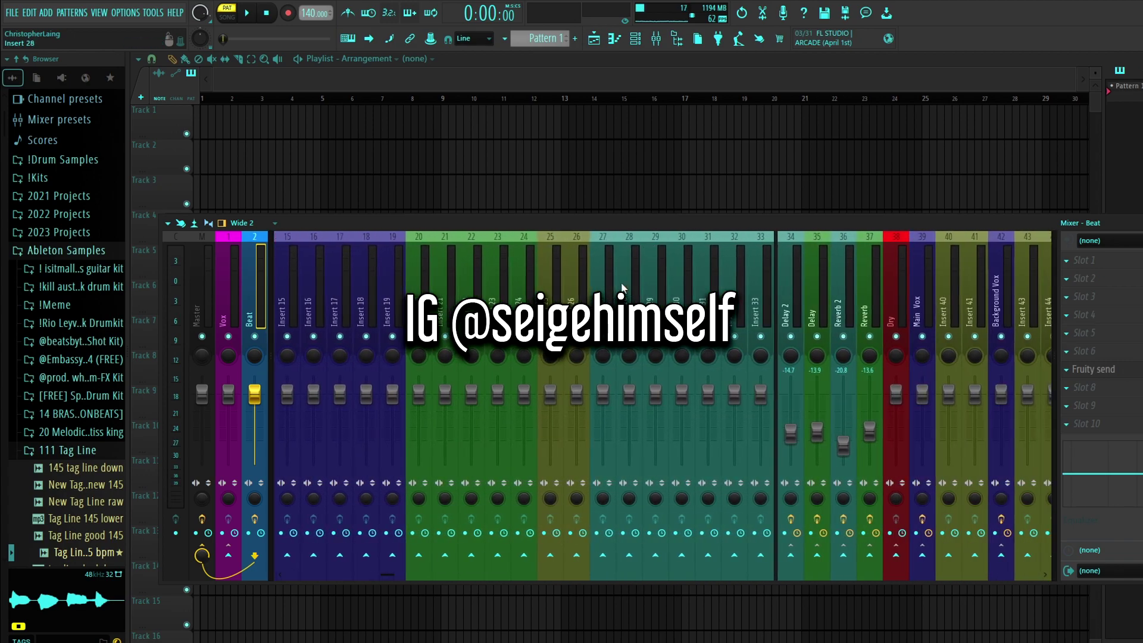
{"action": "scroll", "coordinate": [622, 287], "scroll_direction": "down", "scroll_amount": 2}
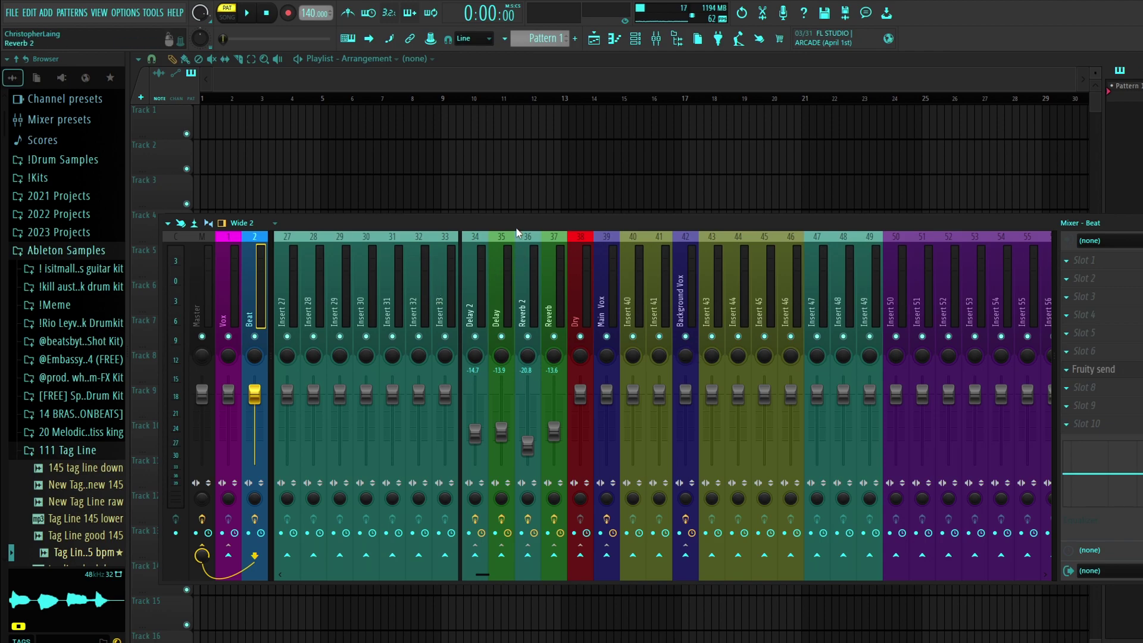
{"action": "scroll", "coordinate": [507, 274], "scroll_direction": "up", "scroll_amount": 20}
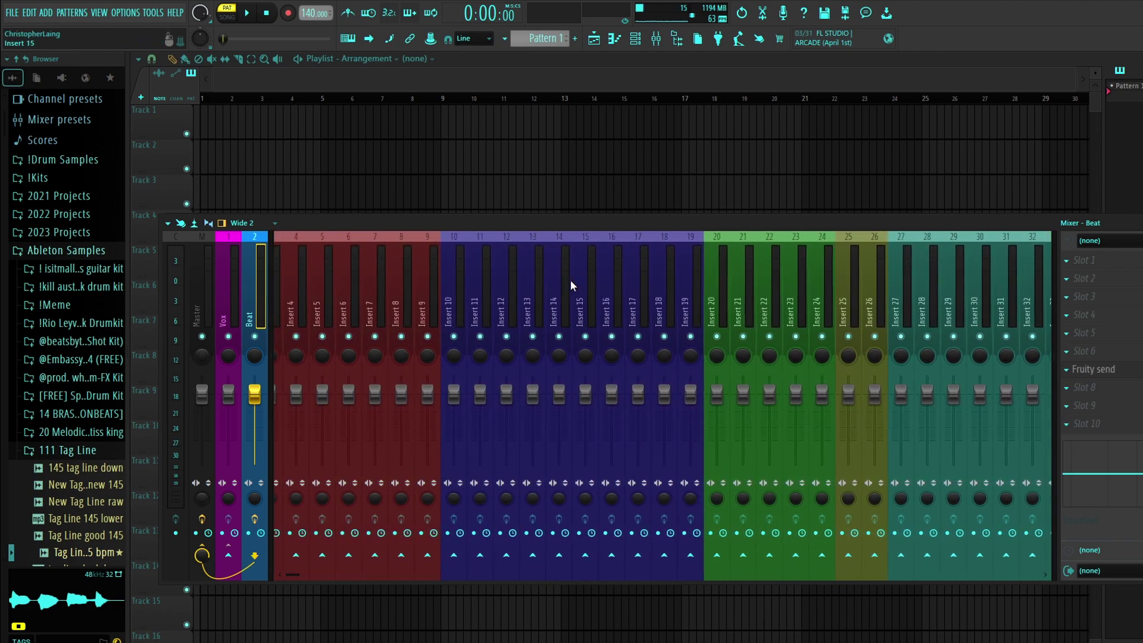
{"action": "scroll", "coordinate": [570, 280], "scroll_direction": "down", "scroll_amount": 20}
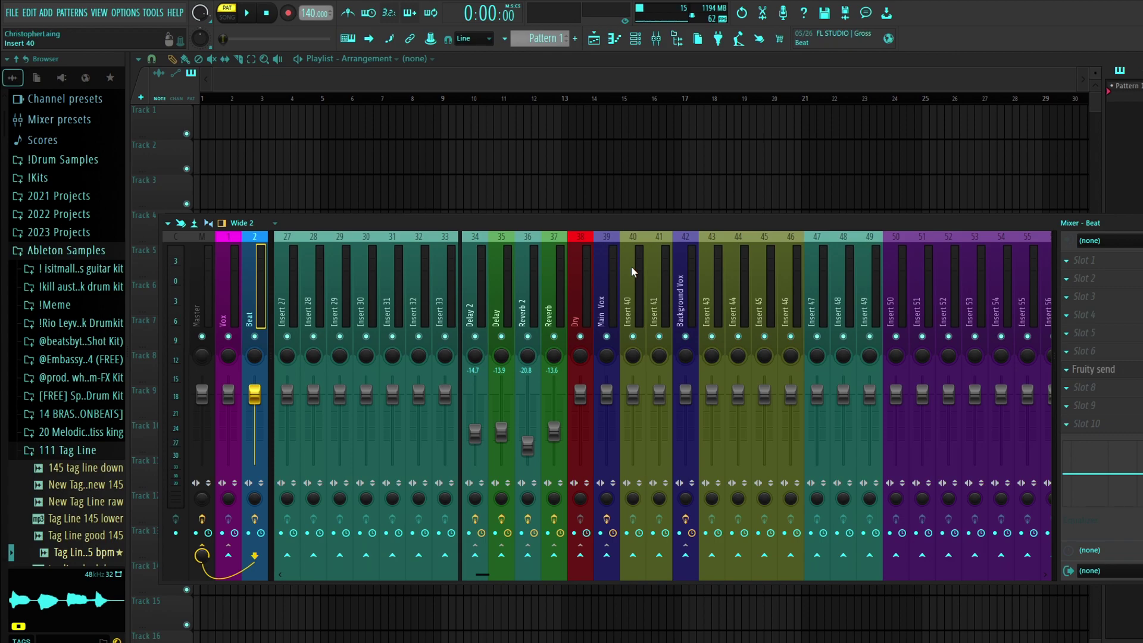
{"action": "scroll", "coordinate": [631, 266], "scroll_direction": "up", "scroll_amount": 8}
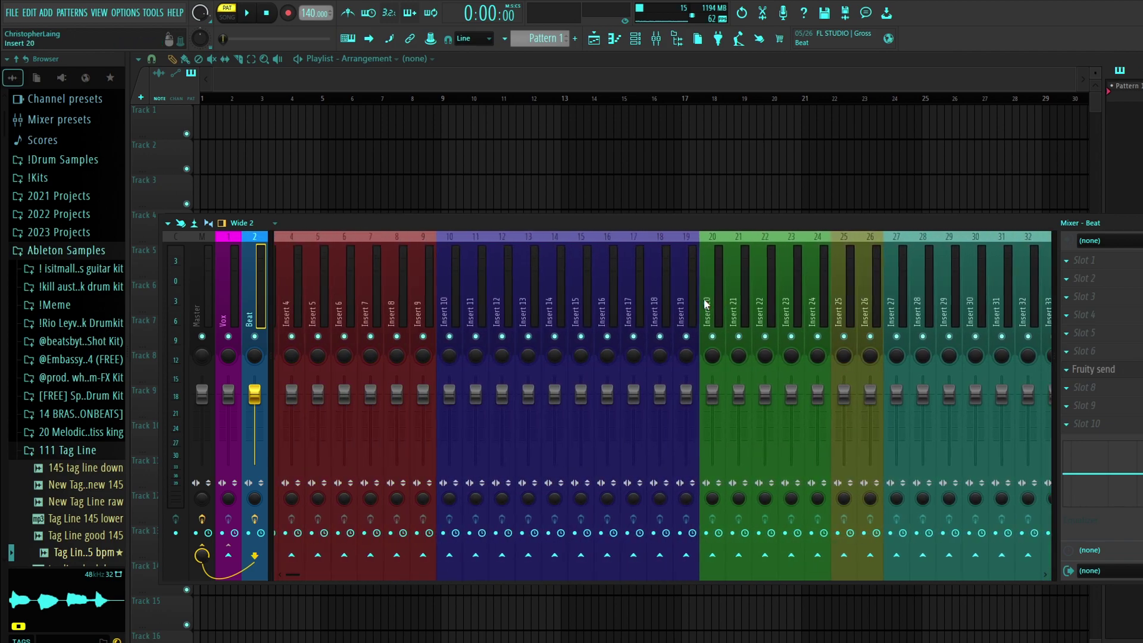
{"action": "scroll", "coordinate": [572, 242], "scroll_direction": "down", "scroll_amount": 5}
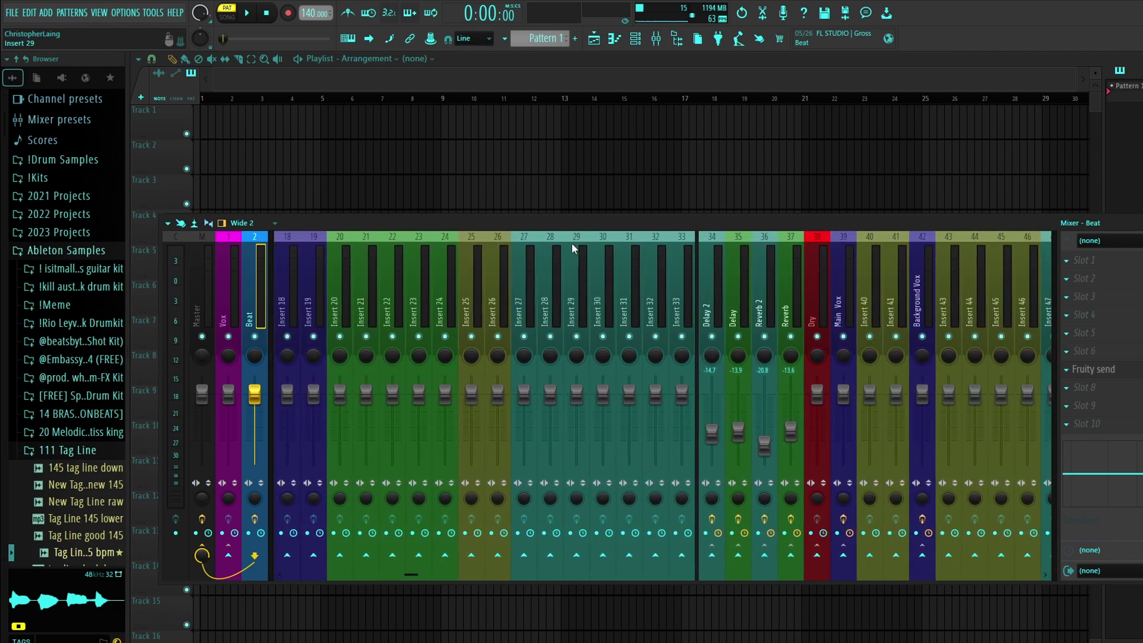
{"action": "scroll", "coordinate": [552, 286], "scroll_direction": "down", "scroll_amount": 4}
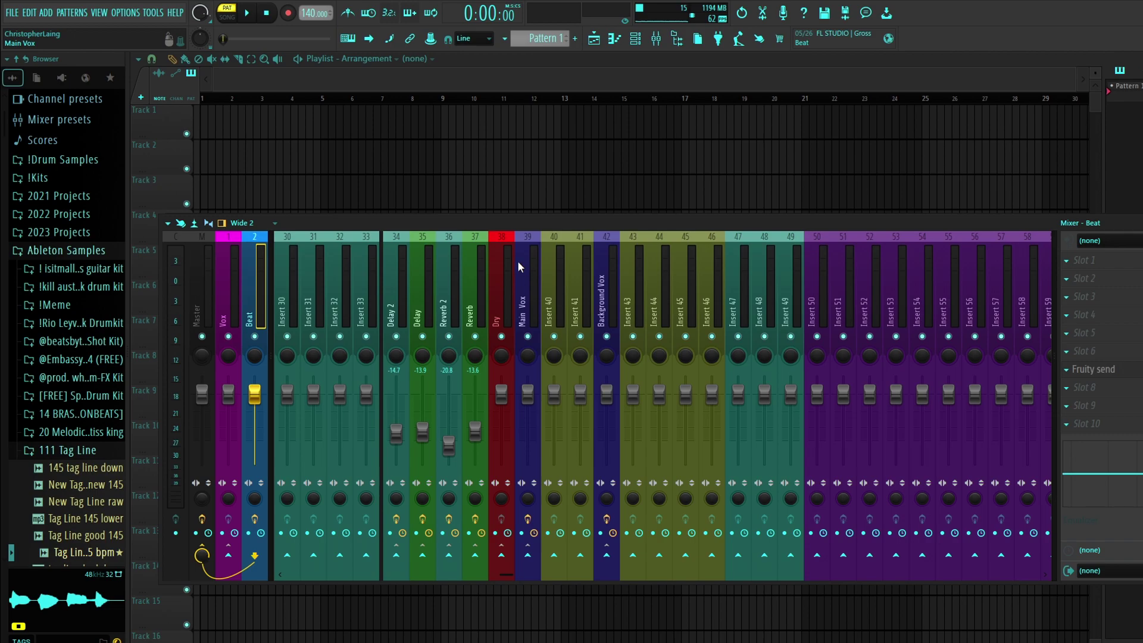
{"action": "scroll", "coordinate": [518, 265], "scroll_direction": "up", "scroll_amount": 8}
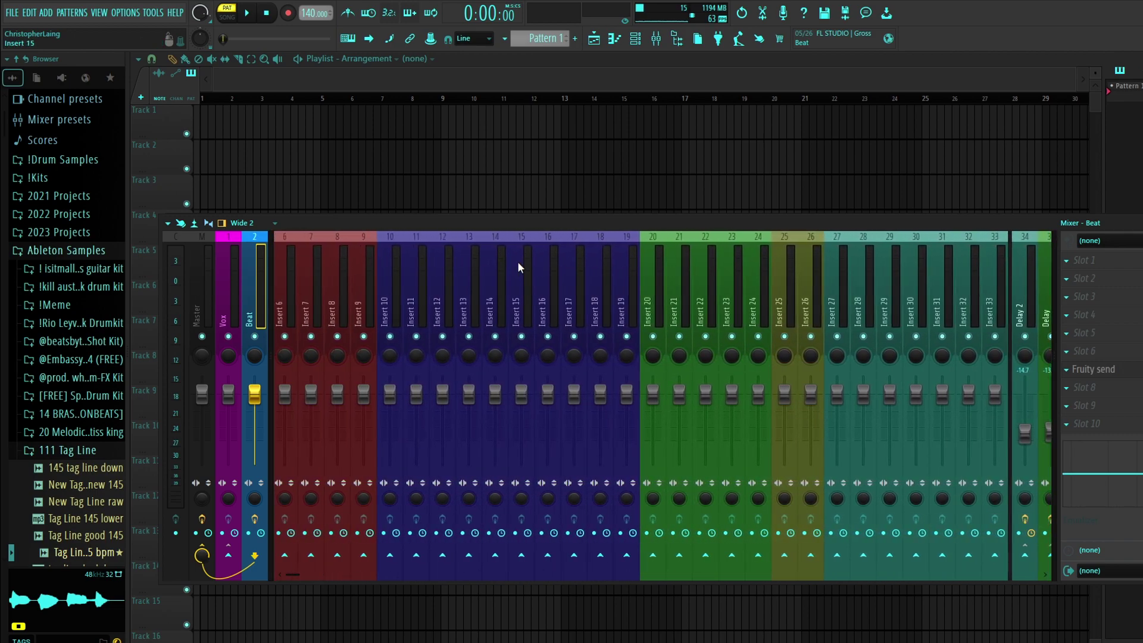
{"action": "scroll", "coordinate": [518, 267], "scroll_direction": "up", "scroll_amount": 1}
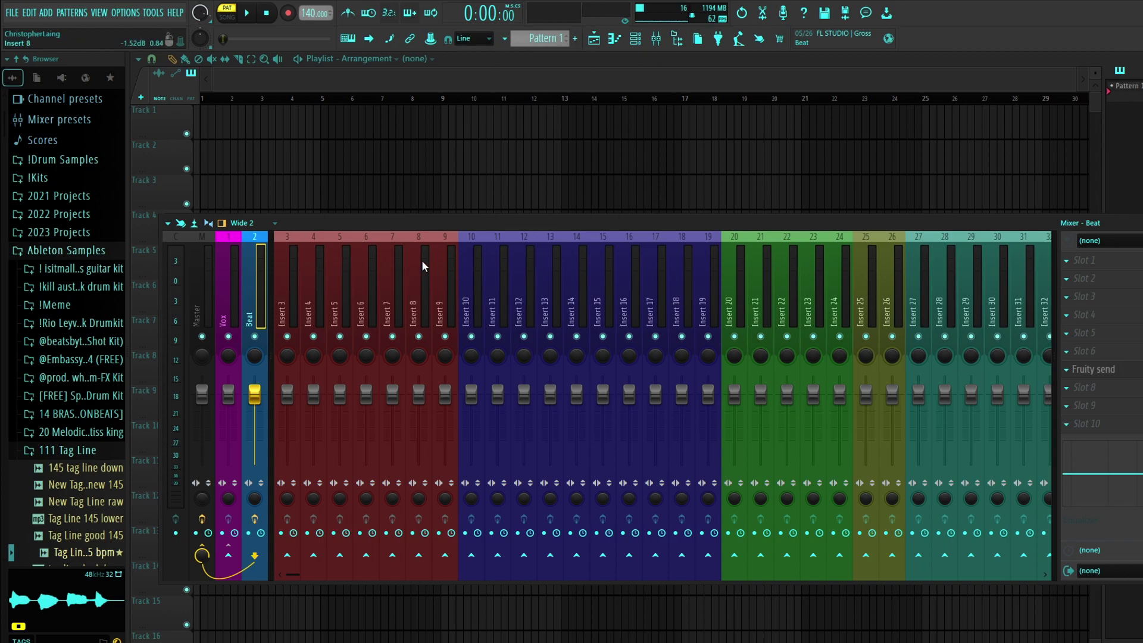
{"action": "scroll", "coordinate": [417, 262], "scroll_direction": "down", "scroll_amount": 2}
{"action": "scroll", "coordinate": [508, 301], "scroll_direction": "up", "scroll_amount": 2}
{"action": "scroll", "coordinate": [505, 247], "scroll_direction": "down", "scroll_amount": 8}
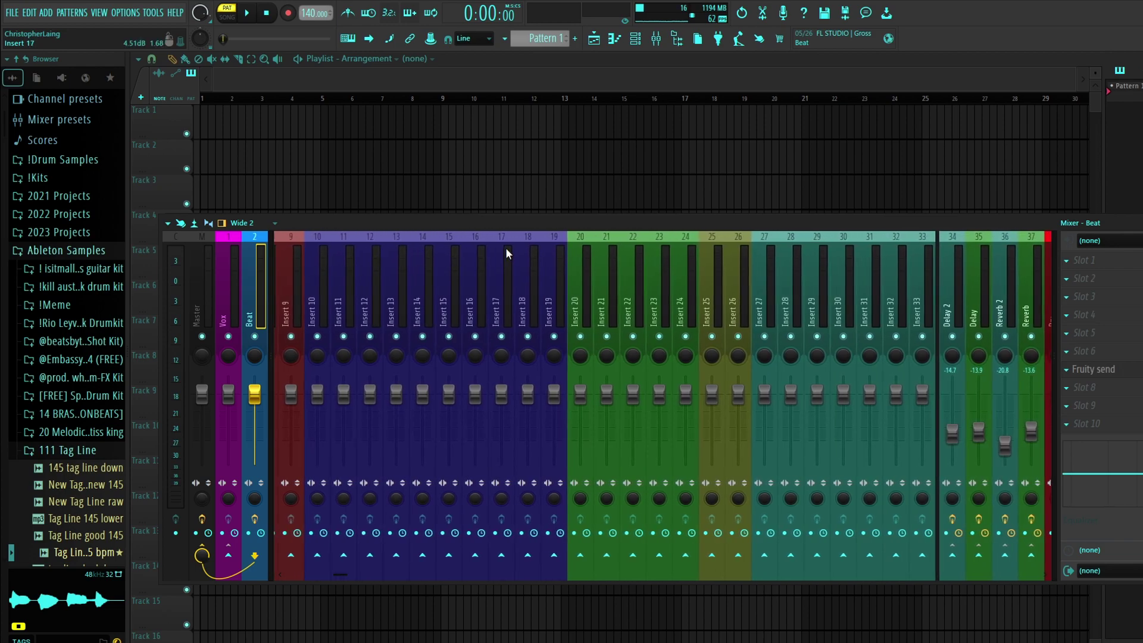
{"action": "scroll", "coordinate": [506, 262], "scroll_direction": "down", "scroll_amount": 5}
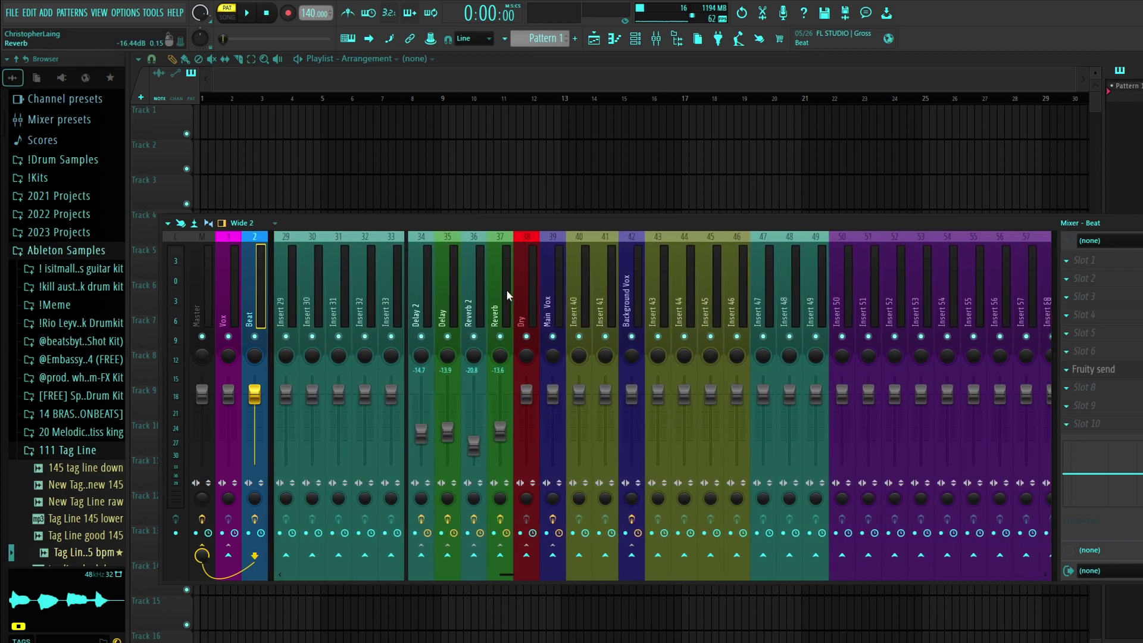
{"action": "scroll", "coordinate": [439, 264], "scroll_direction": "up", "scroll_amount": 12}
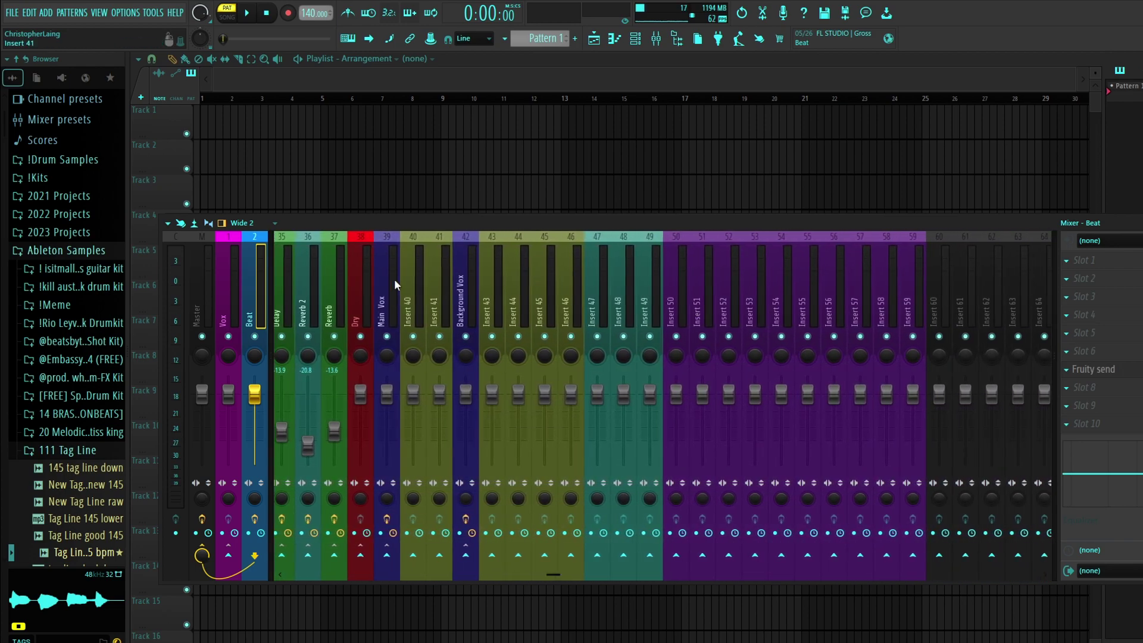